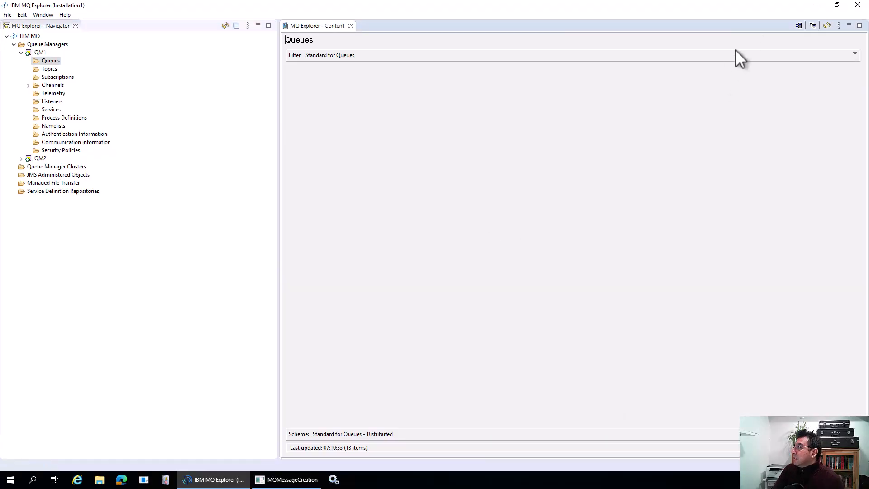
Step: Refresh QM1's queue depths, recall the last put command in MQMessageCreation, then return to the Demo slide
{"action": "left_click", "coordinate": [826, 25]}
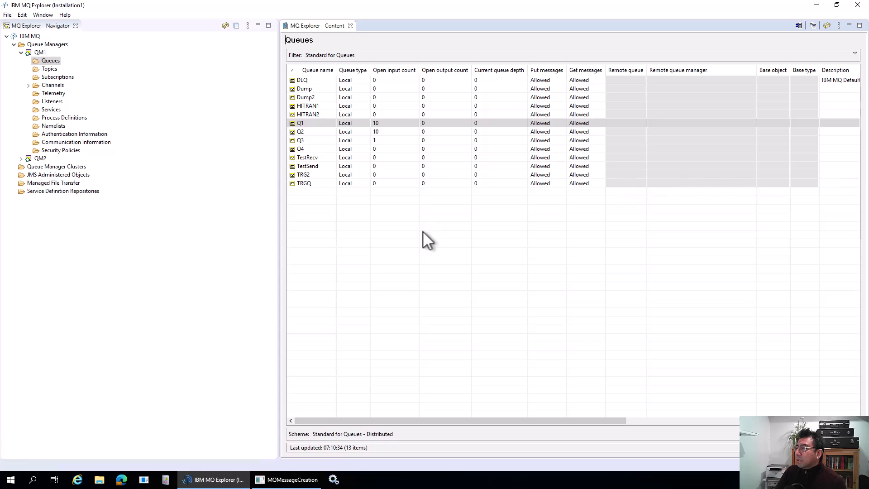
{"action": "left_click", "coordinate": [292, 482]}
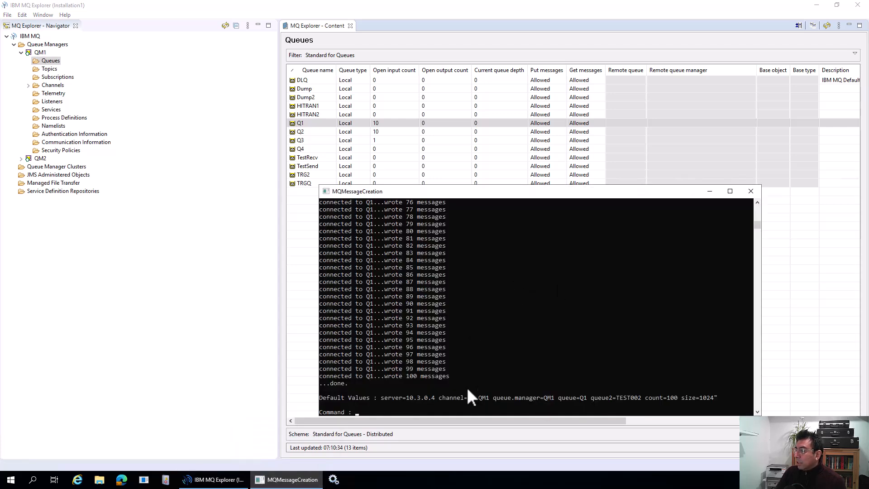
{"action": "left_click", "coordinate": [560, 408]}
{"action": "key", "text": "Up"}
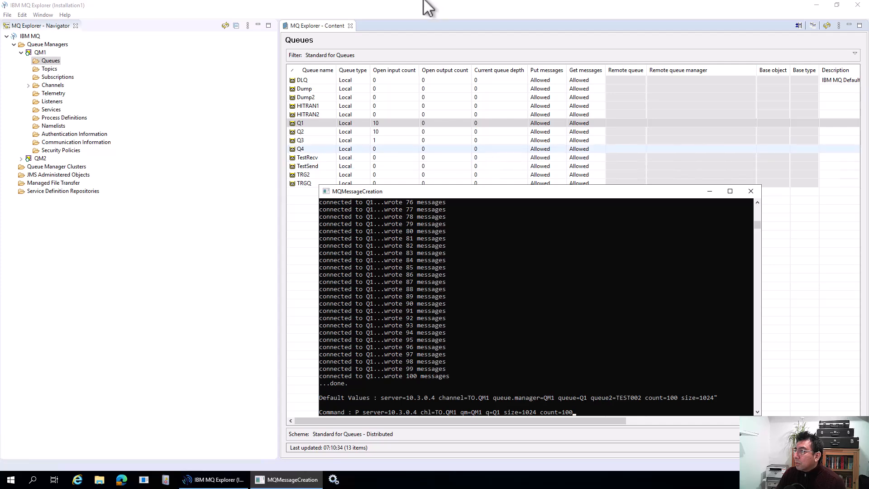
{"action": "mouse_move", "coordinate": [422, 4]}
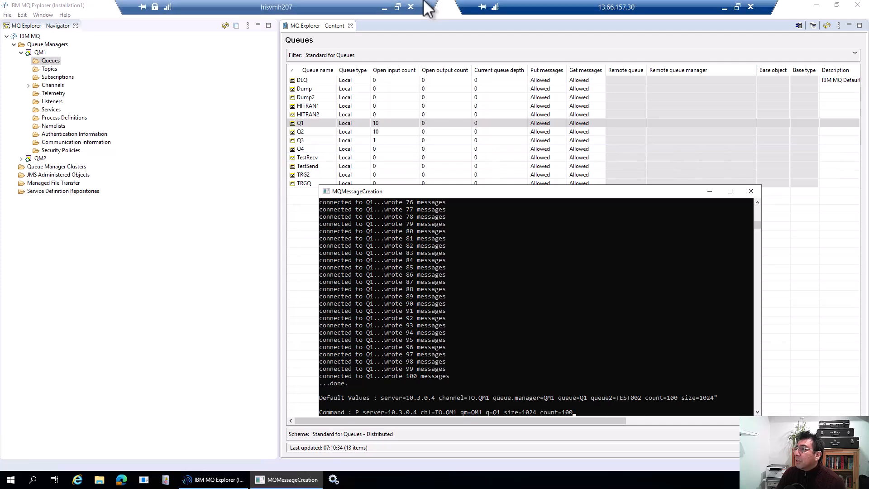
{"action": "left_click", "coordinate": [384, 7]}
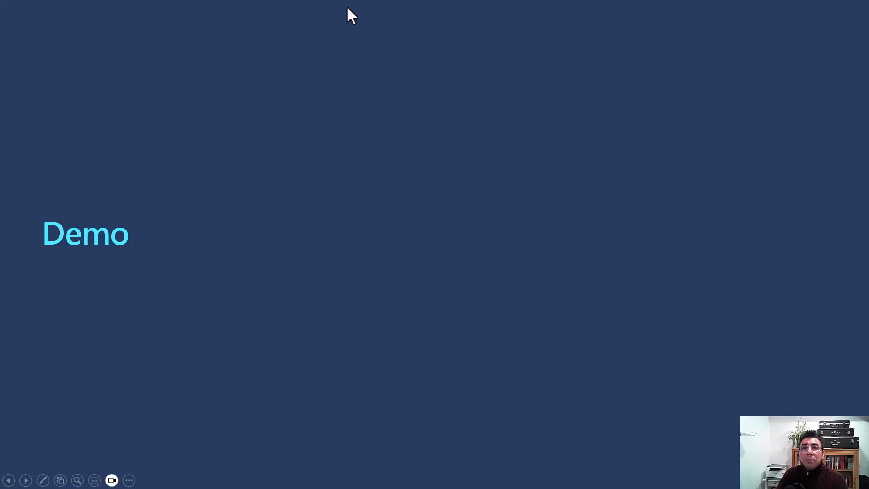
Step: Review the HostIntegration queue message counts, then return to the HIS-Dev-Logic-App workflows list
{"action": "key", "text": "alt+Tab"}
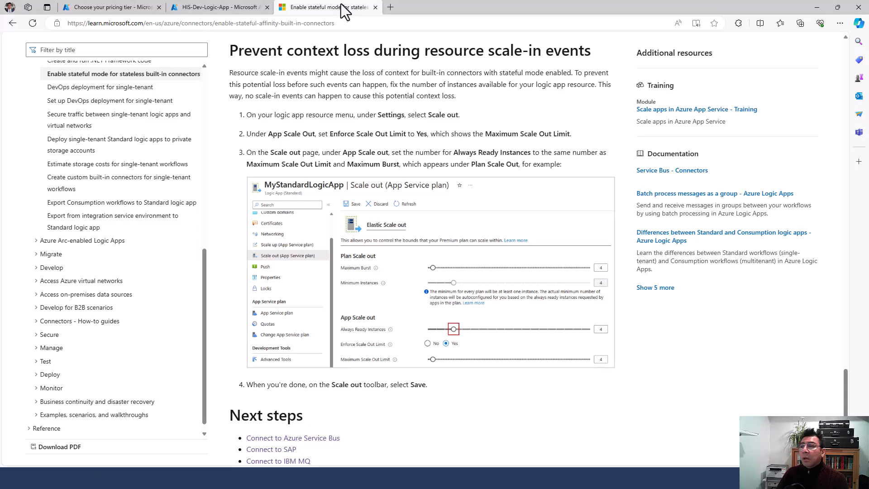
{"action": "left_click", "coordinate": [134, 2]}
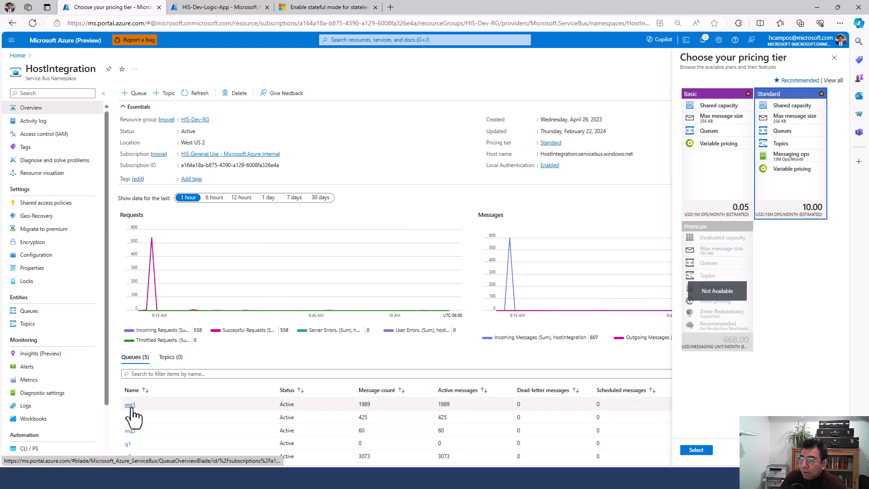
{"action": "scroll", "coordinate": [140, 418], "scroll_direction": "down", "scroll_amount": 1}
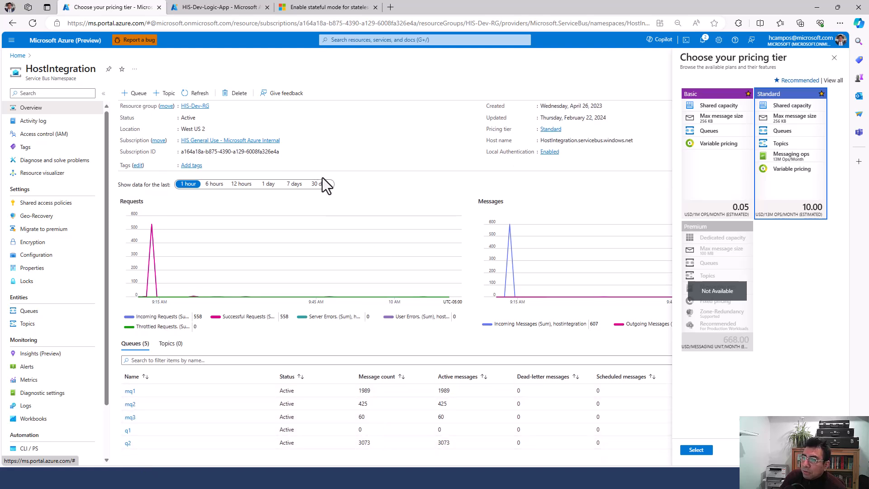
{"action": "left_click", "coordinate": [230, 7]}
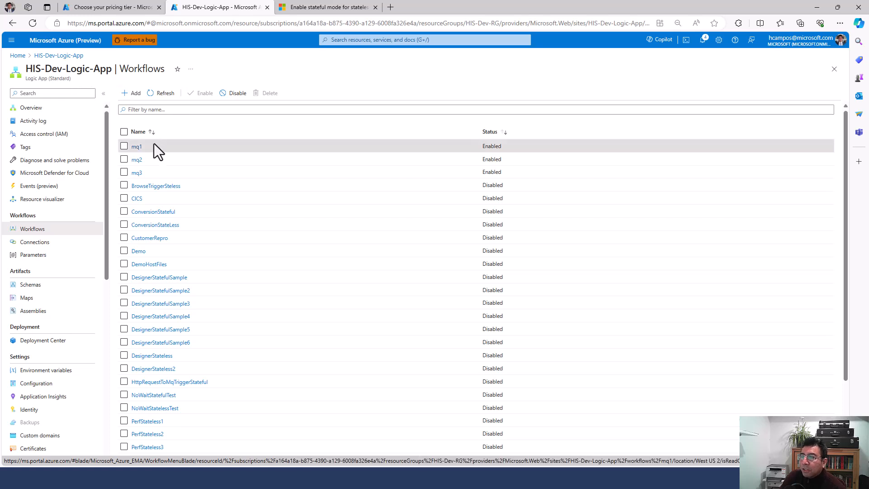
{"action": "left_click", "coordinate": [136, 147]}
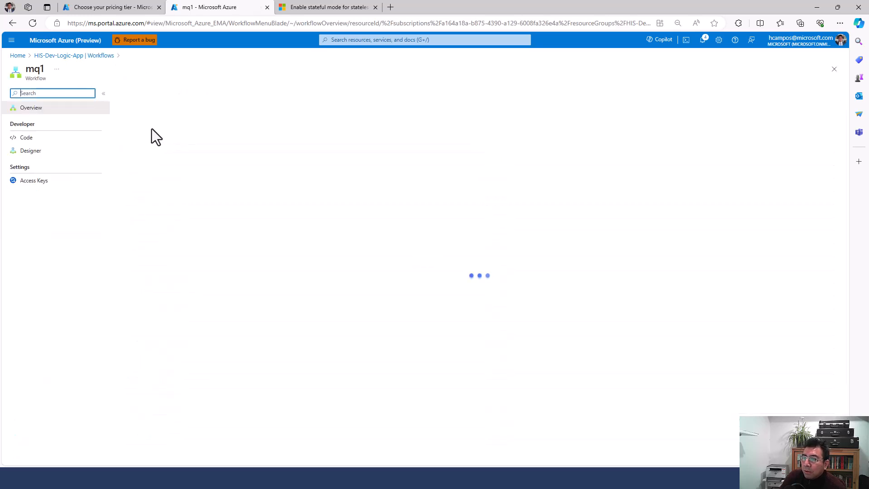
{"action": "left_click", "coordinate": [44, 152]}
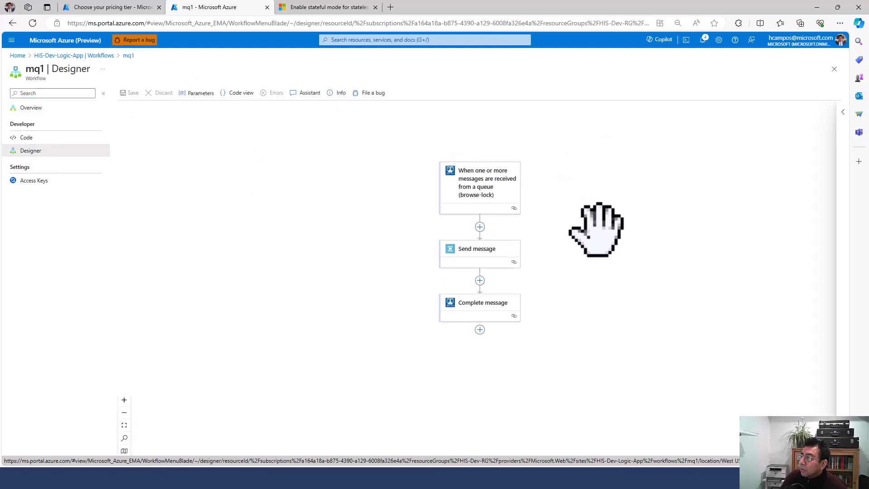
{"action": "left_click", "coordinate": [327, 190]}
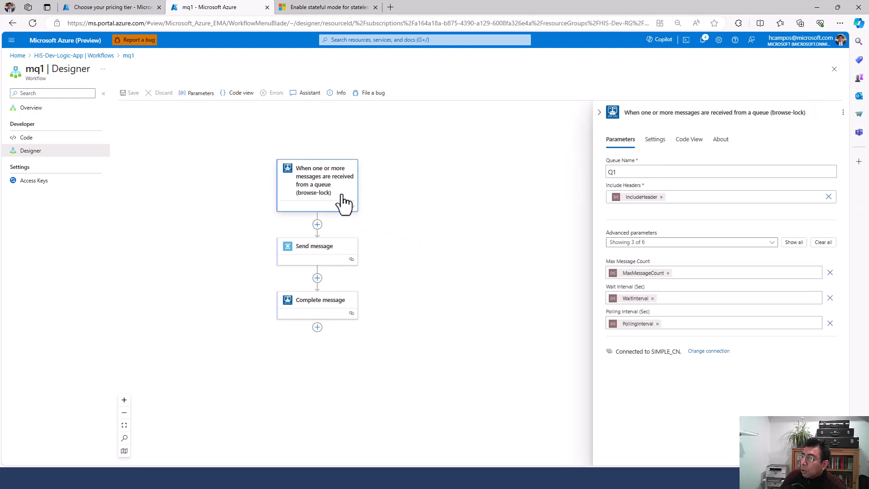
{"action": "left_click", "coordinate": [654, 140]}
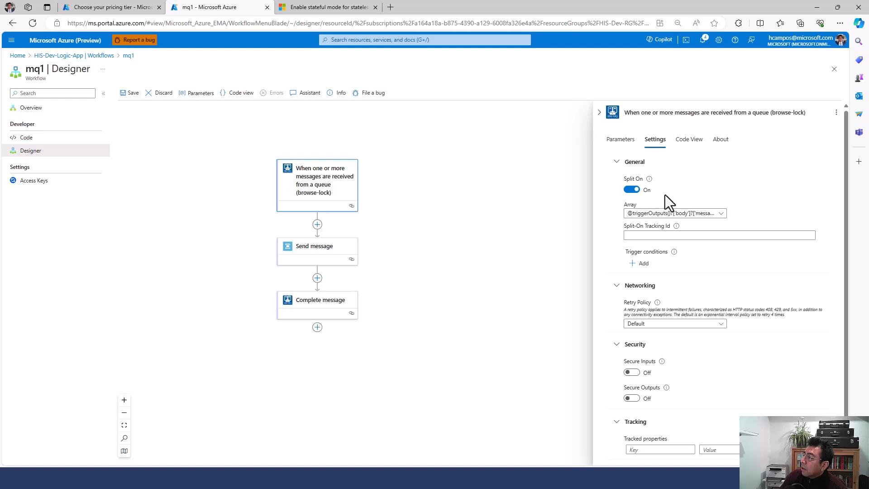
{"action": "left_click", "coordinate": [620, 140]}
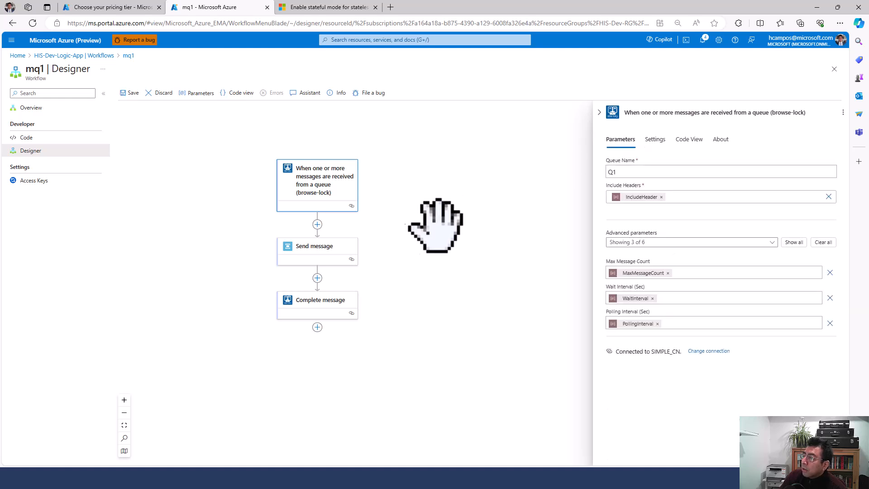
{"action": "left_click", "coordinate": [333, 255]}
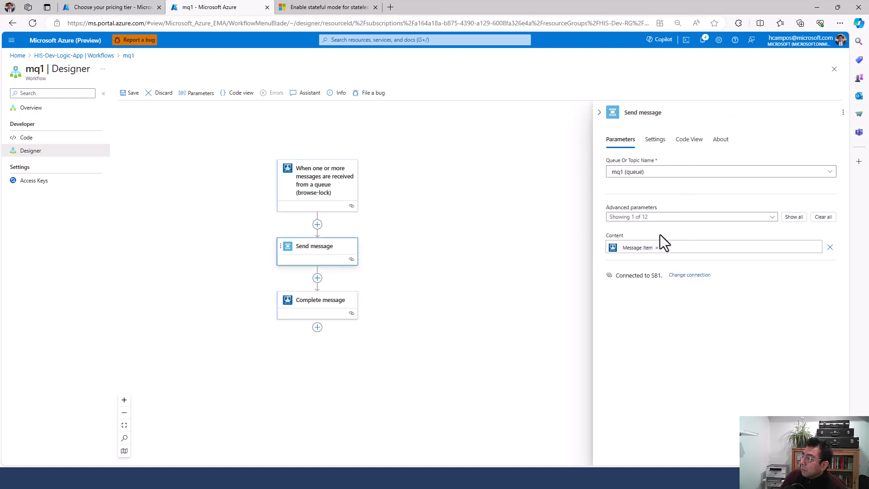
{"action": "left_click", "coordinate": [322, 311]}
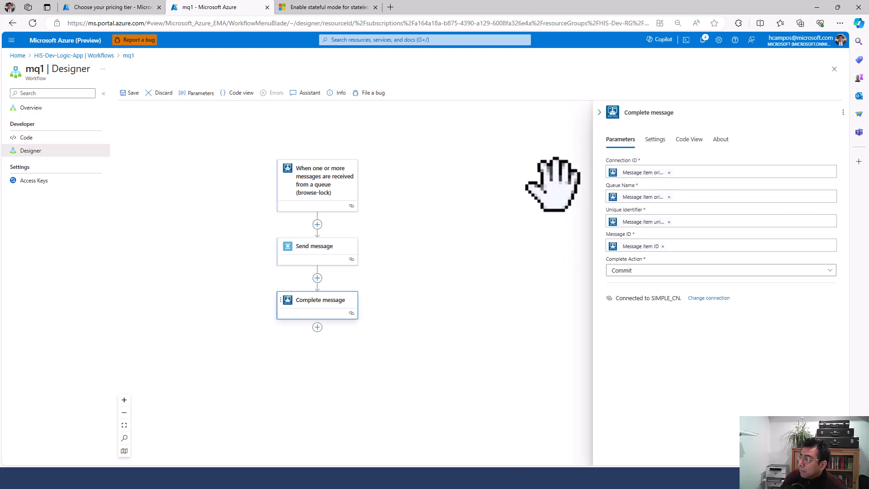
{"action": "left_click", "coordinate": [104, 56]}
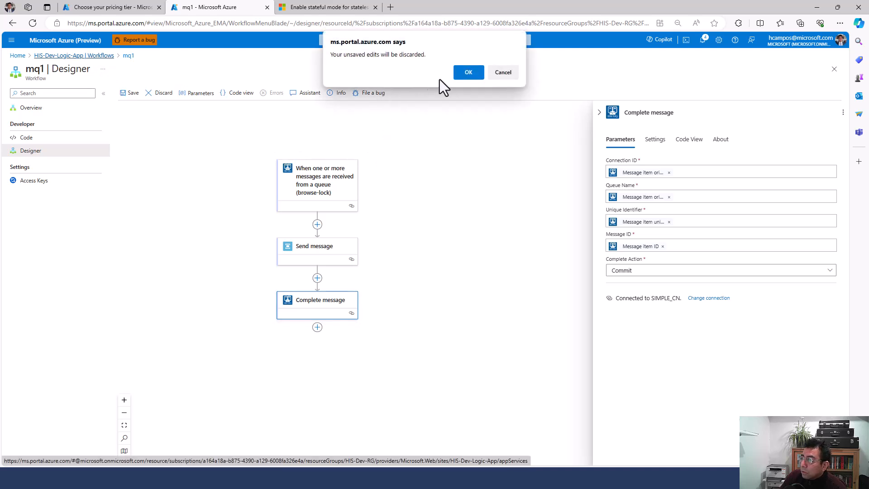
{"action": "left_click", "coordinate": [461, 74]}
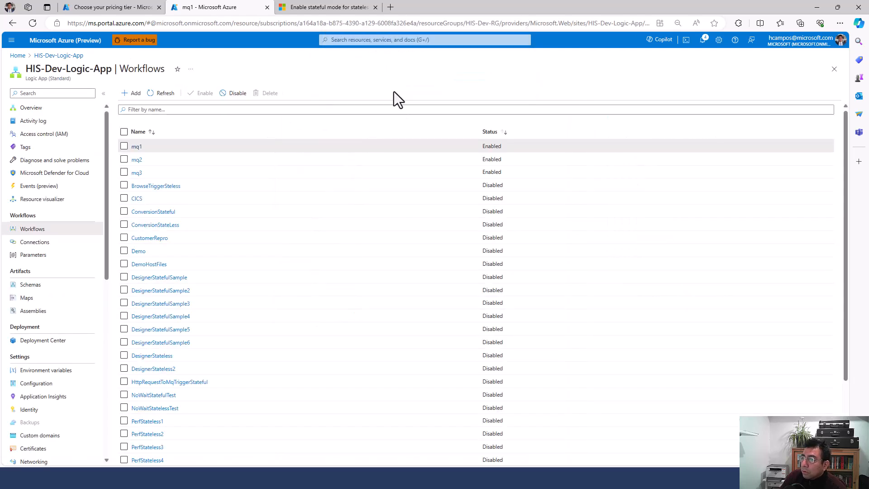
{"action": "left_click", "coordinate": [137, 160]}
{"action": "left_click", "coordinate": [32, 151]}
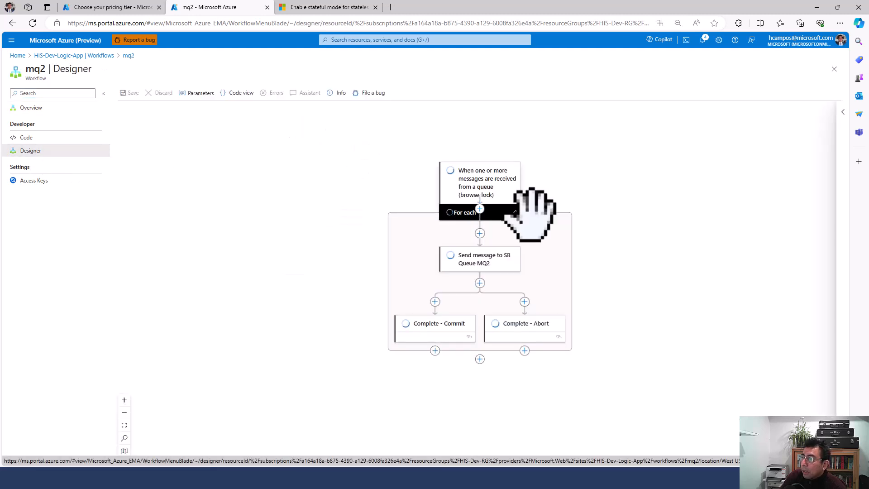
{"action": "left_click_drag", "start_coordinate": [616, 209], "coordinate": [471, 171]}
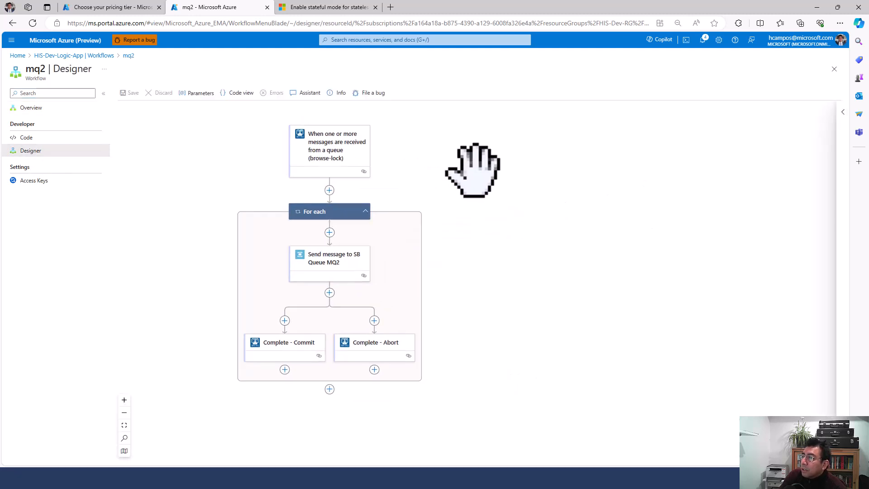
{"action": "left_click", "coordinate": [339, 156]}
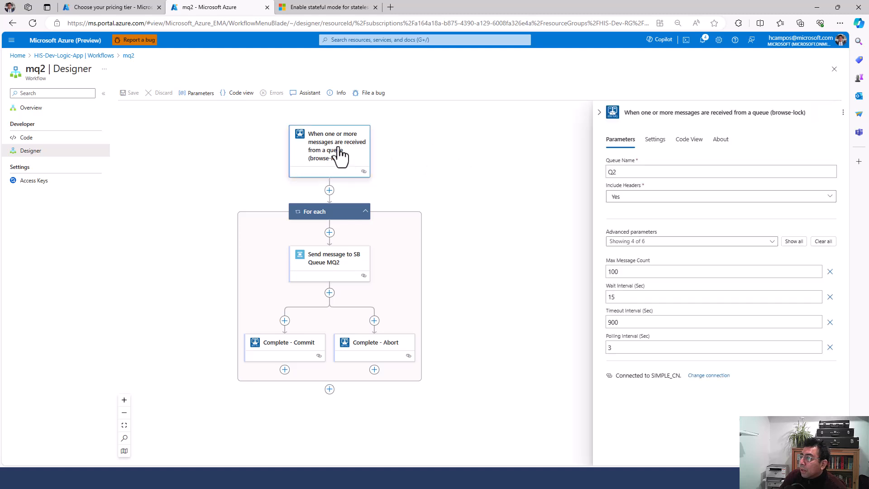
{"action": "left_click", "coordinate": [654, 140]}
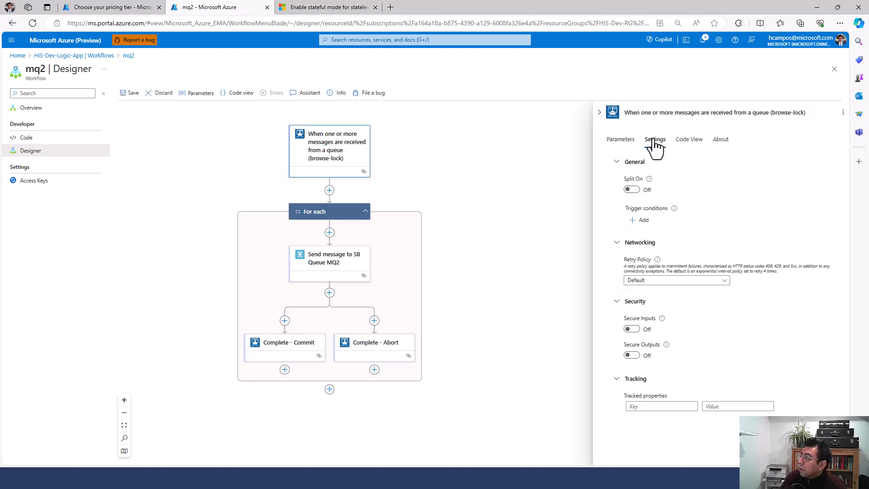
{"action": "left_click", "coordinate": [628, 141]}
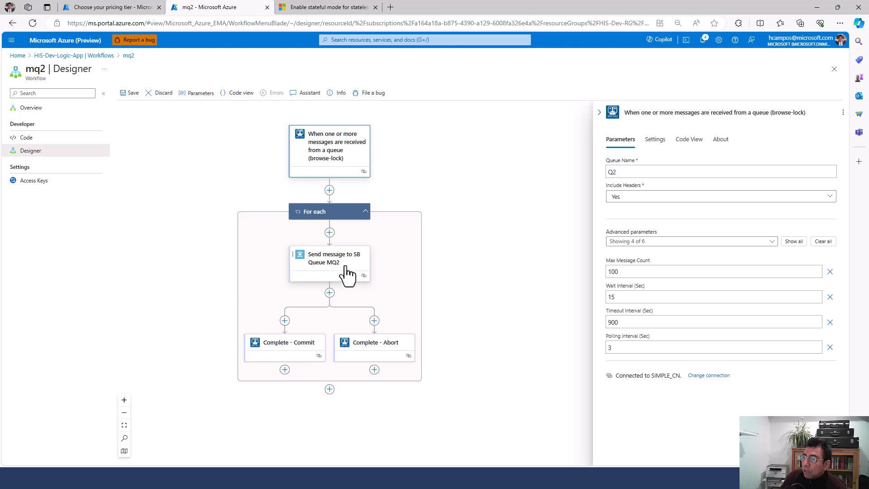
{"action": "left_click", "coordinate": [316, 346]}
{"action": "left_click", "coordinate": [378, 351]}
{"action": "left_click", "coordinate": [525, 248]}
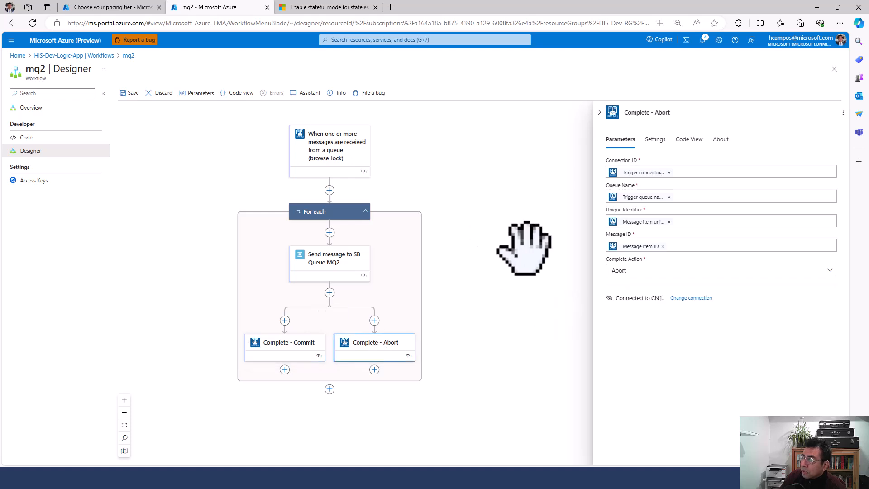
{"action": "left_click", "coordinate": [333, 154]}
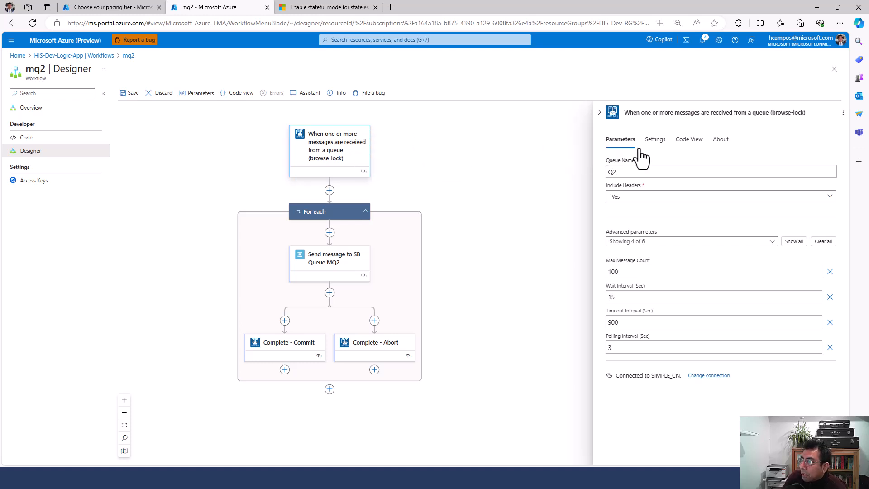
{"action": "left_click", "coordinate": [652, 149]}
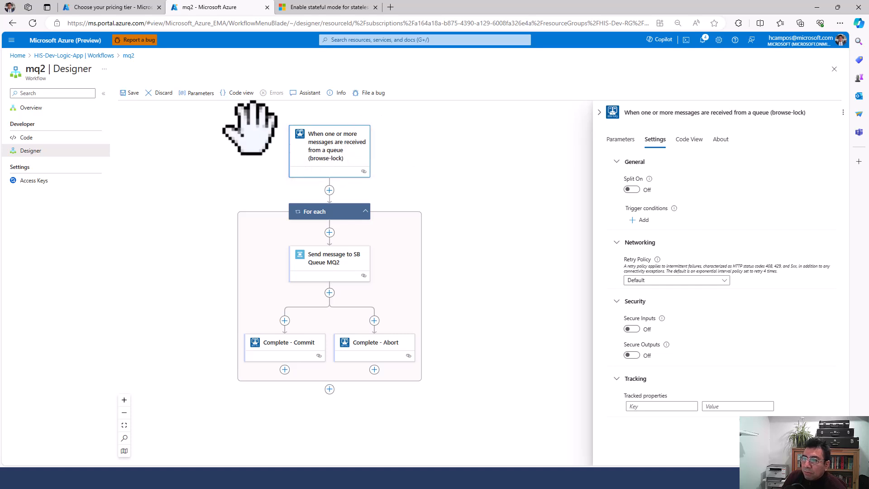
{"action": "left_click", "coordinate": [74, 56]}
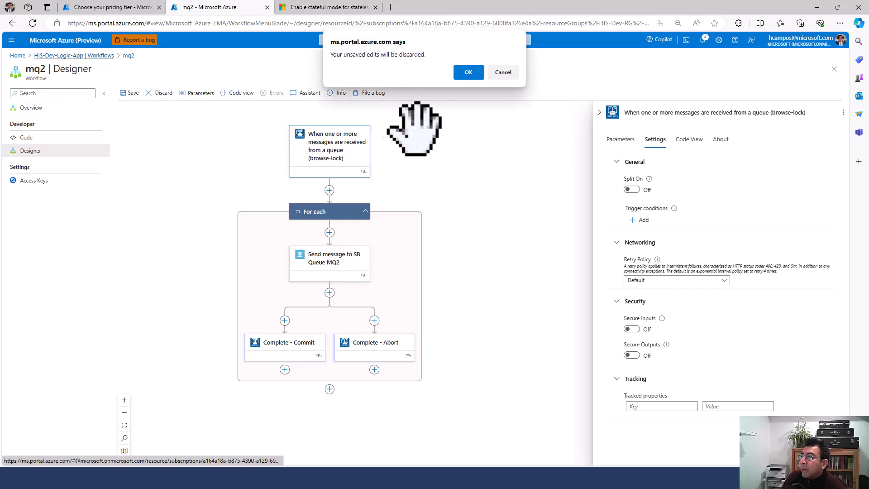
{"action": "key", "text": "Return"}
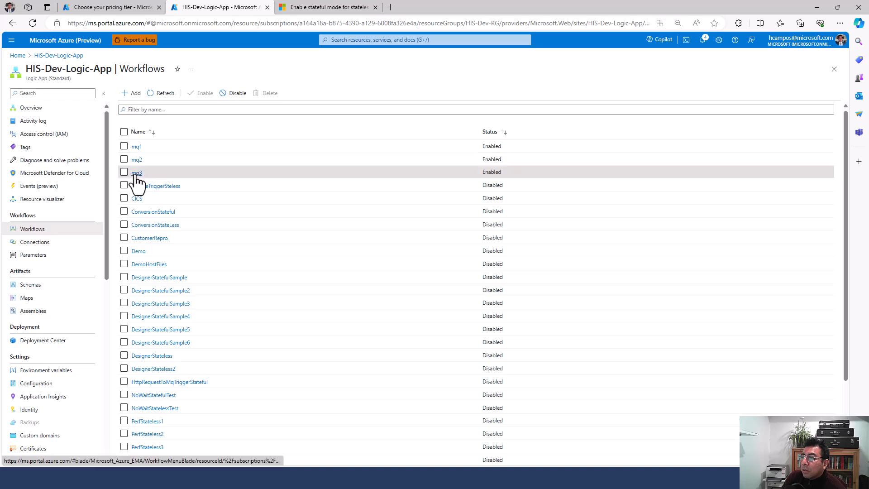
Step: Open the mq3 workflow in the designer and shift the diagram left
{"action": "left_click", "coordinate": [135, 172]}
{"action": "left_click", "coordinate": [32, 152]}
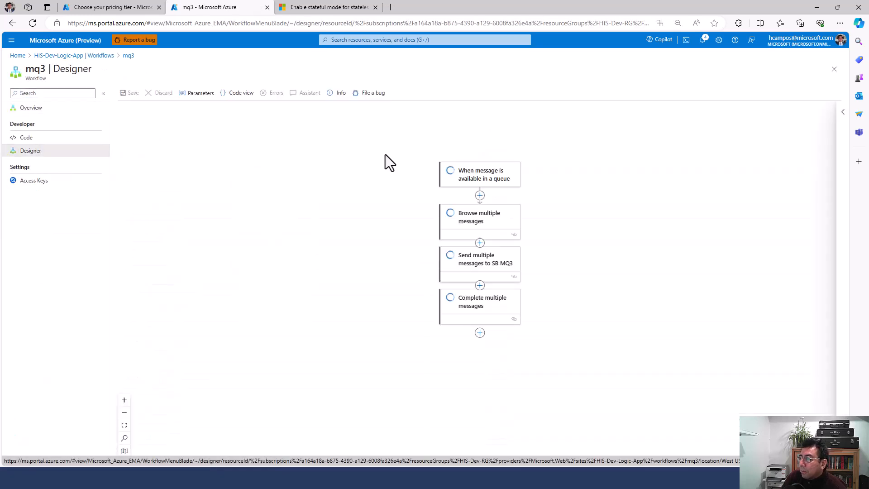
{"action": "left_click_drag", "start_coordinate": [613, 235], "coordinate": [453, 214]}
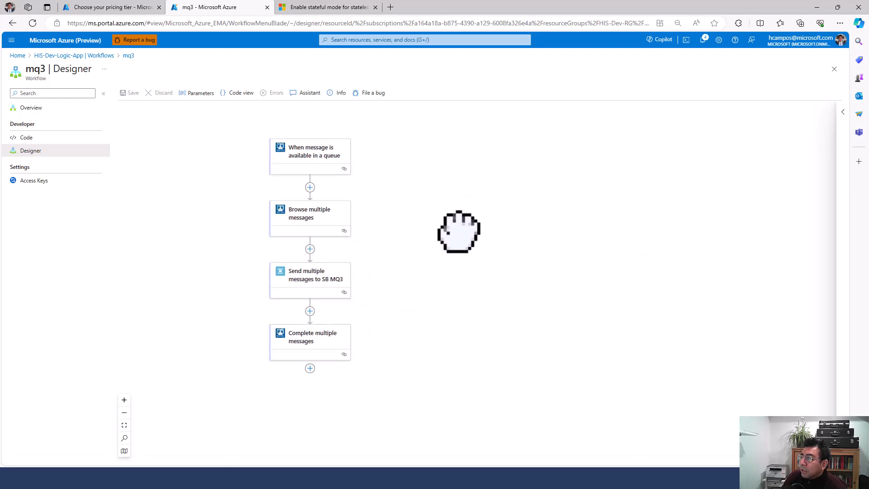
Step: Inspect mq3's trigger, Browse, Send to SB MQ3 and Complete multiple messages settings, then view HostIntegration
{"action": "left_click", "coordinate": [315, 163]}
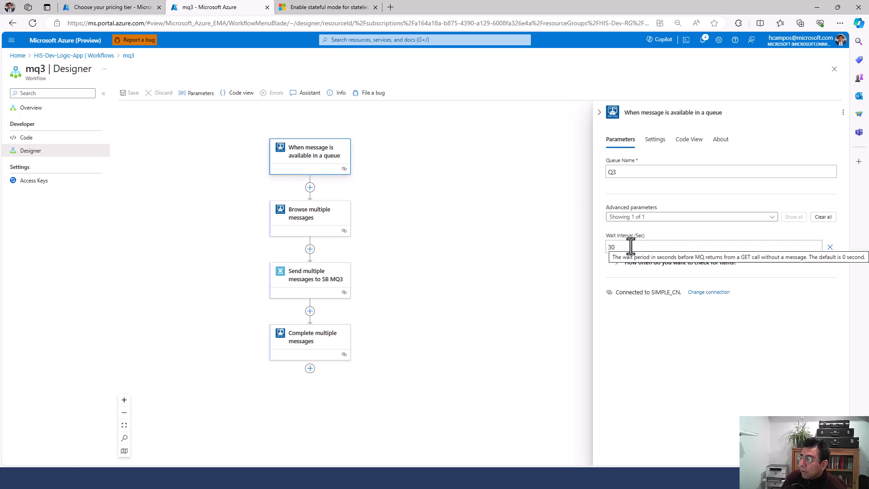
{"action": "left_click", "coordinate": [303, 227]}
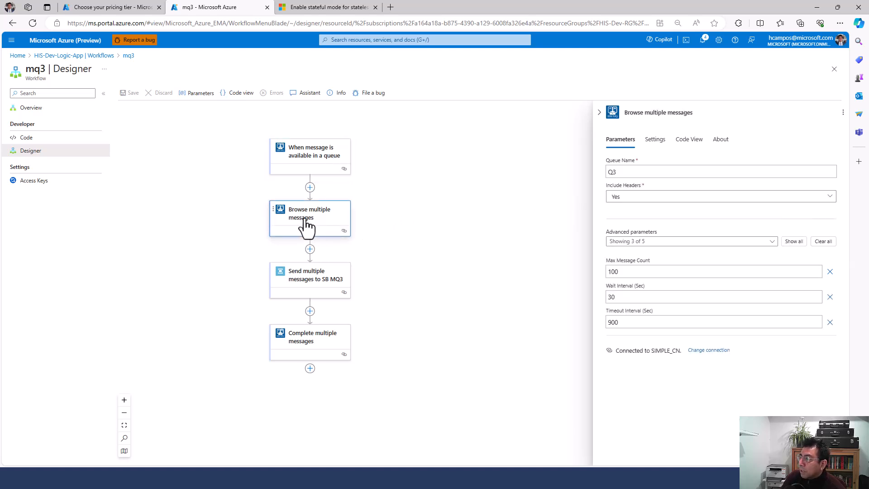
{"action": "left_click", "coordinate": [305, 282]}
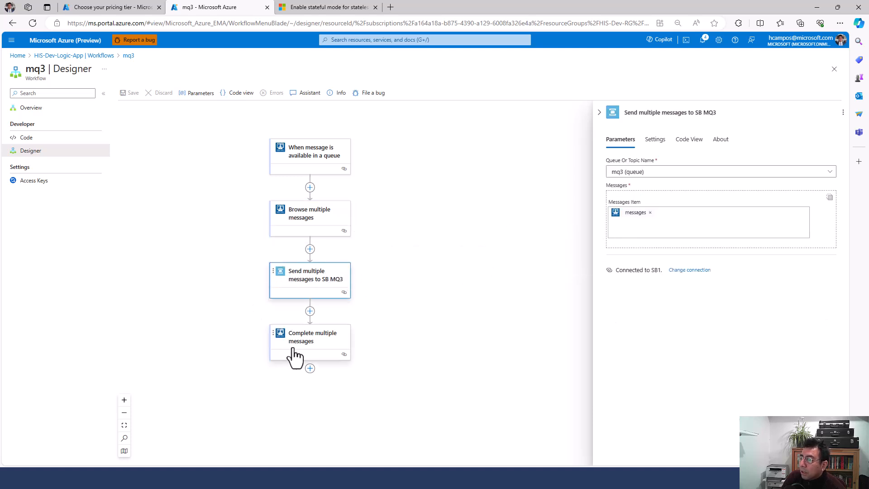
{"action": "left_click", "coordinate": [311, 350]}
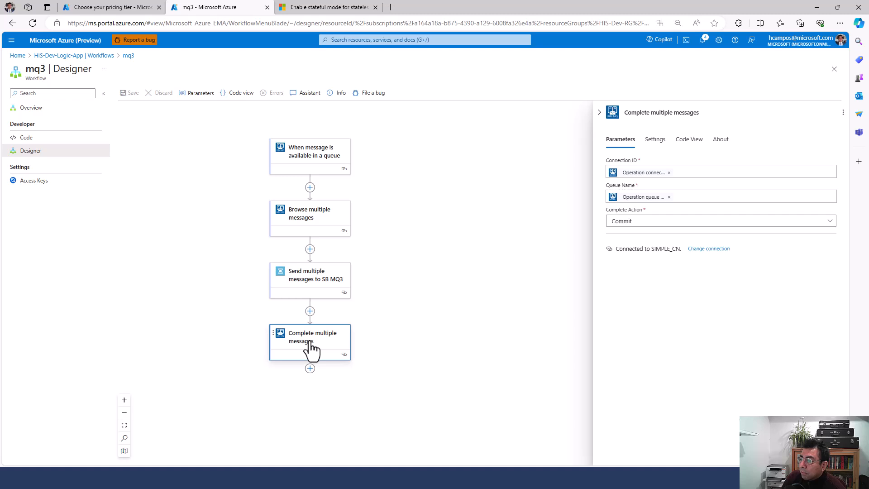
{"action": "left_click", "coordinate": [311, 284]}
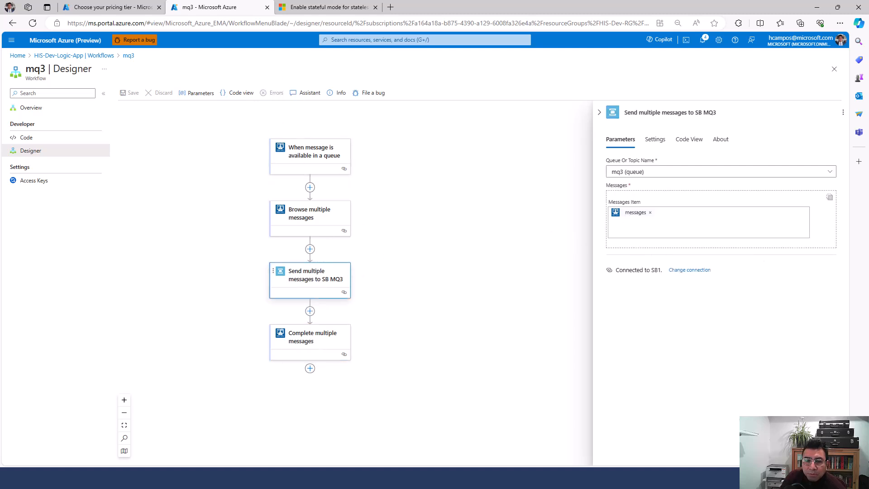
{"action": "left_click", "coordinate": [144, 8]}
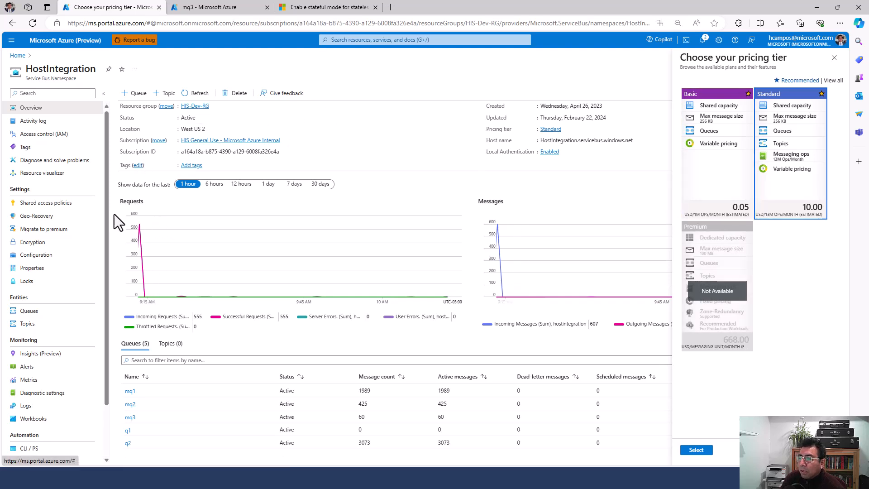
Step: Go from mq3's overview back to the workflows list, glance at mq1, then switch to MQ Explorer
{"action": "left_click", "coordinate": [217, 8]}
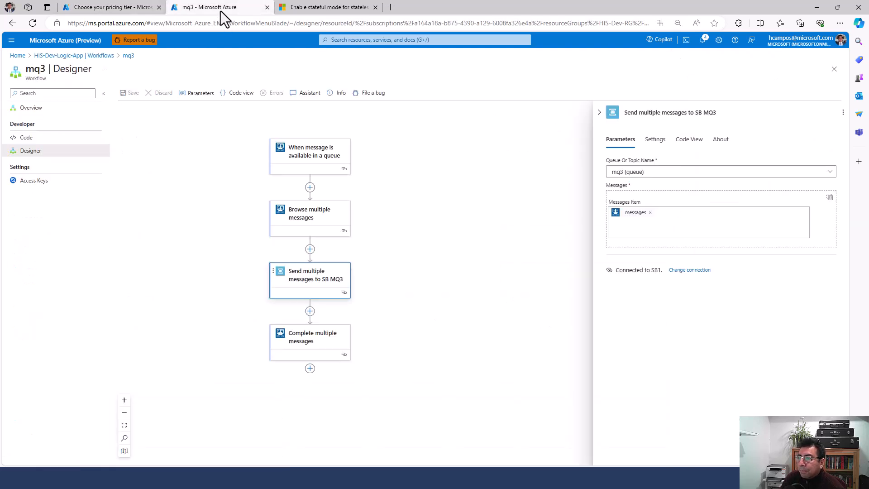
{"action": "left_click", "coordinate": [28, 109]}
{"action": "left_click", "coordinate": [81, 56]}
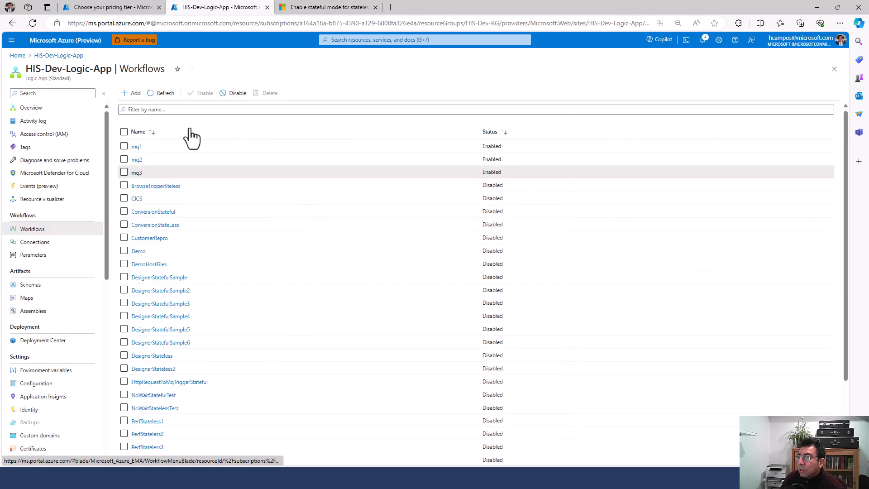
{"action": "left_click", "coordinate": [135, 151]}
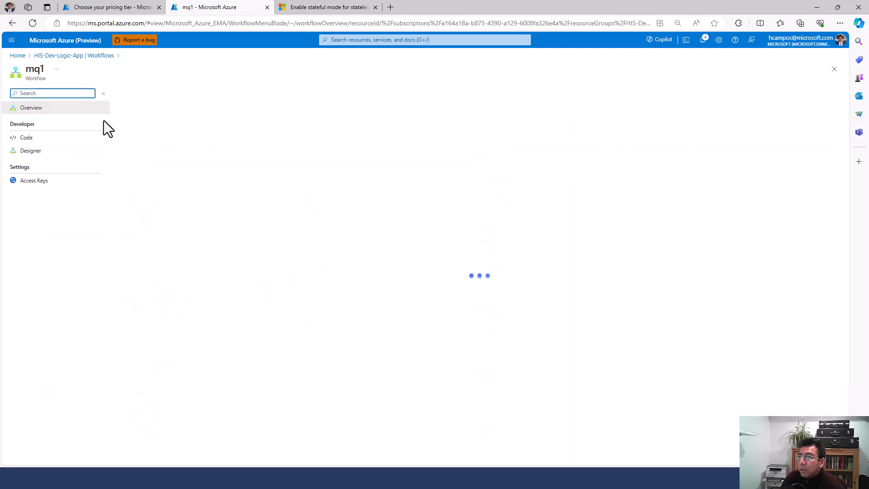
{"action": "left_click", "coordinate": [83, 56]}
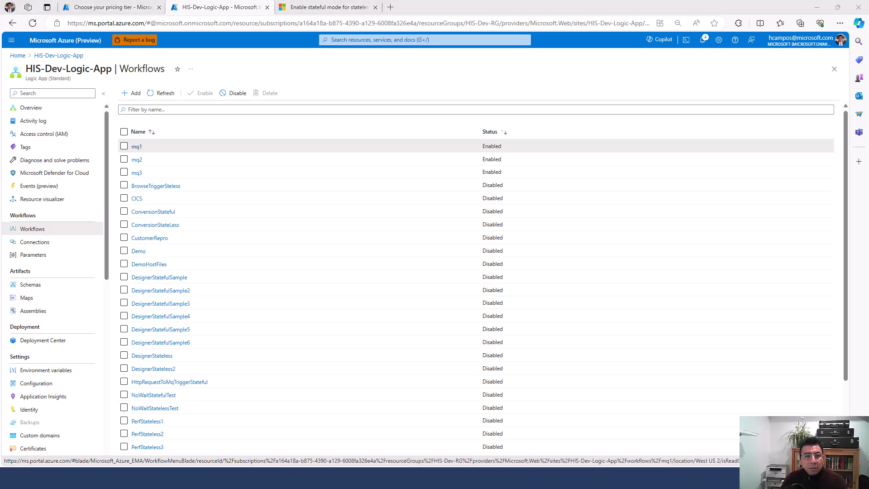
{"action": "key", "text": "alt+Tab"}
Step: Put 100 messages onto Q1 and refresh queue depths, showing Q1 at 10 and Q2 at 2
{"action": "left_click", "coordinate": [468, 356]}
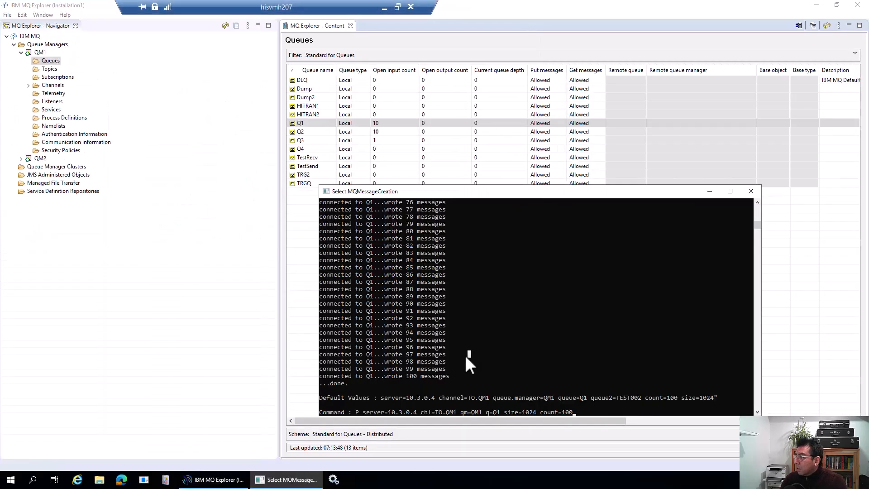
{"action": "key", "text": "Escape"}
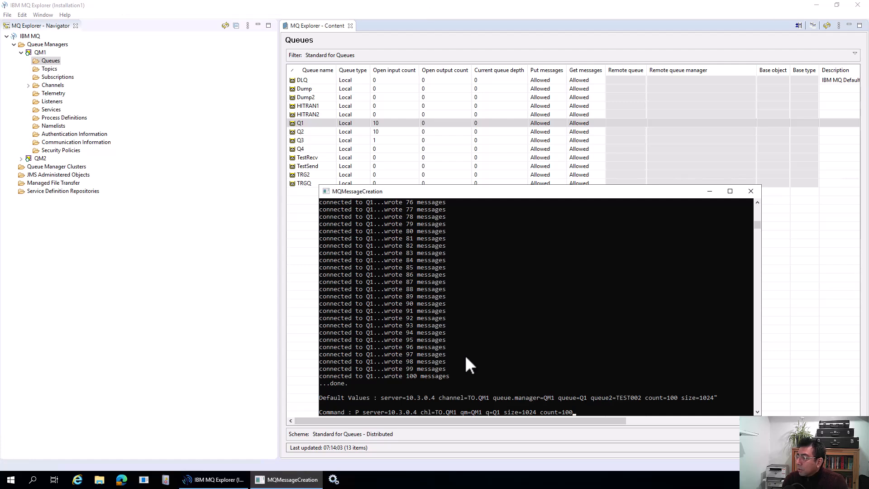
{"action": "key", "text": "Return"}
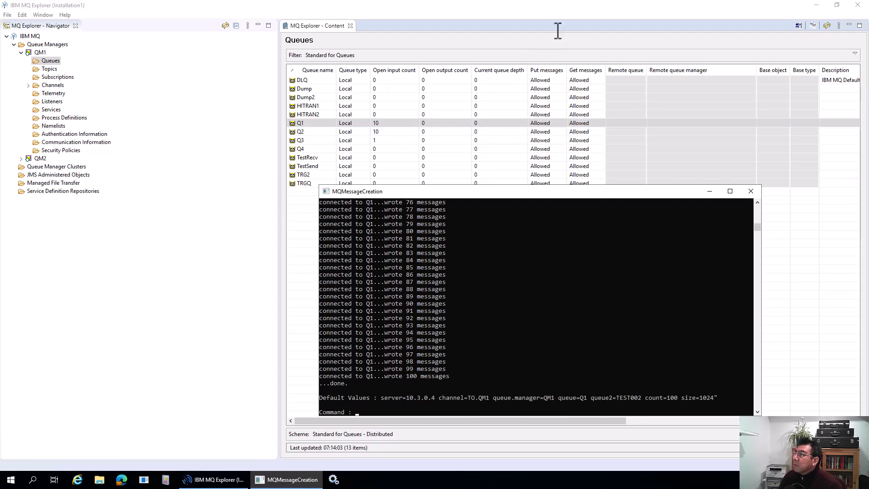
{"action": "left_click", "coordinate": [556, 29]}
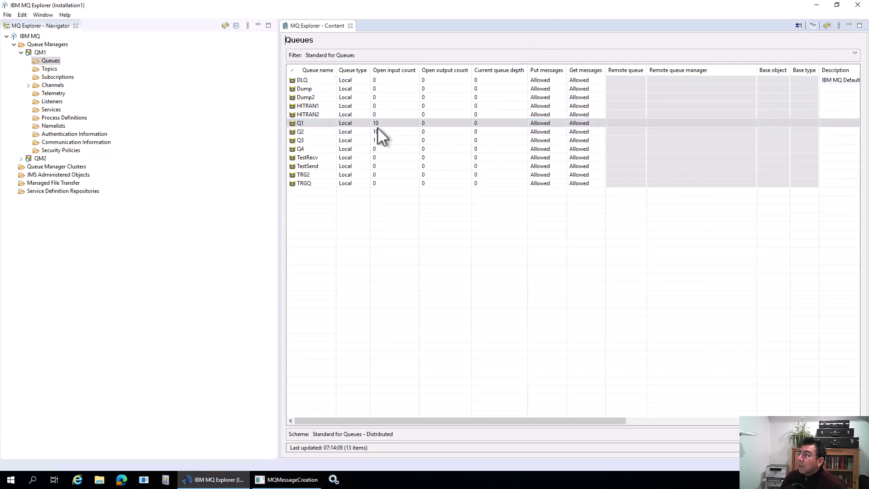
{"action": "left_click", "coordinate": [826, 26]}
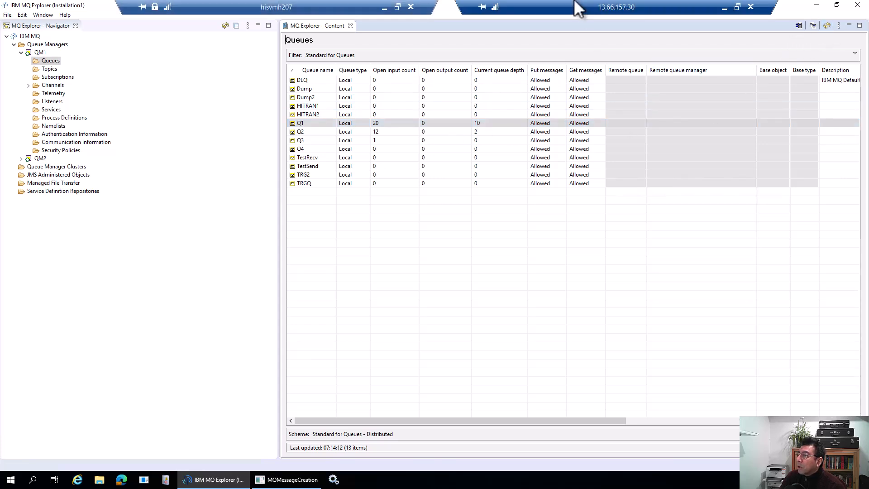
{"action": "left_click", "coordinate": [827, 26]}
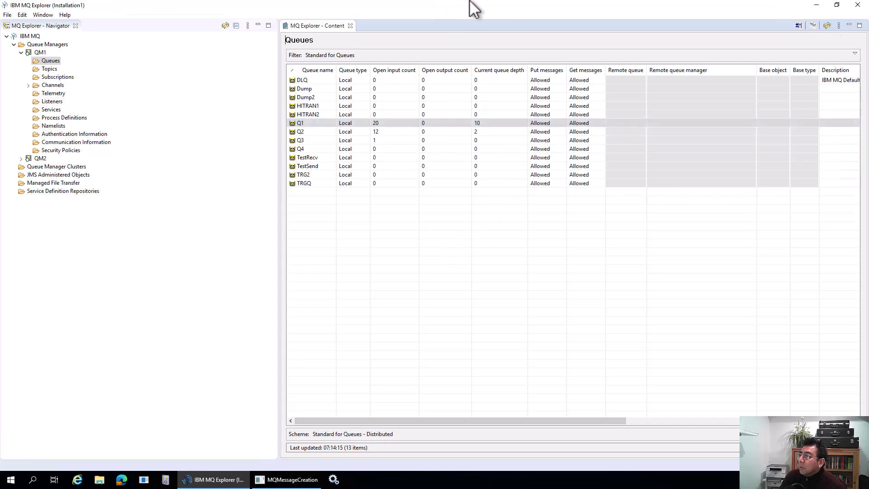
Step: Back in Azure, open the mq1, mq2 and mq3 workflows each in a new browser tab
{"action": "mouse_move", "coordinate": [470, 4]}
{"action": "left_click", "coordinate": [383, 11]}
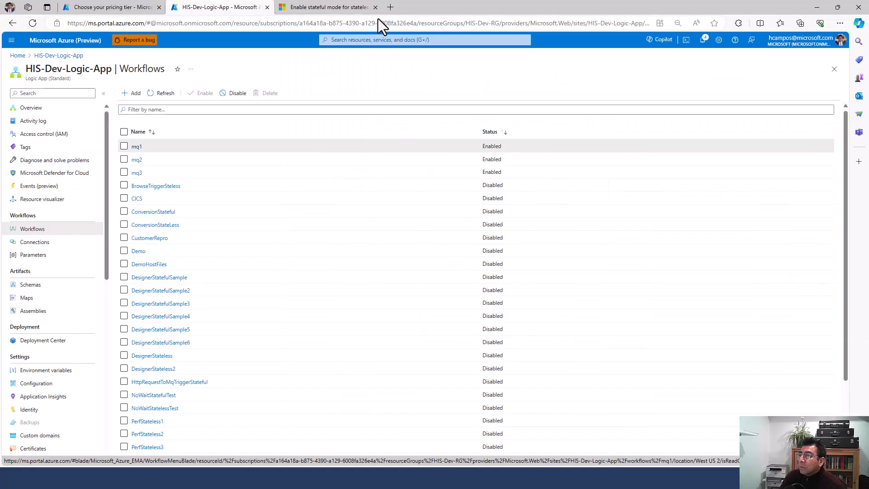
{"action": "right_click", "coordinate": [138, 147]}
{"action": "left_click", "coordinate": [156, 152]}
{"action": "right_click", "coordinate": [135, 161]}
{"action": "left_click", "coordinate": [162, 169]}
{"action": "right_click", "coordinate": [137, 173]}
{"action": "left_click", "coordinate": [156, 182]}
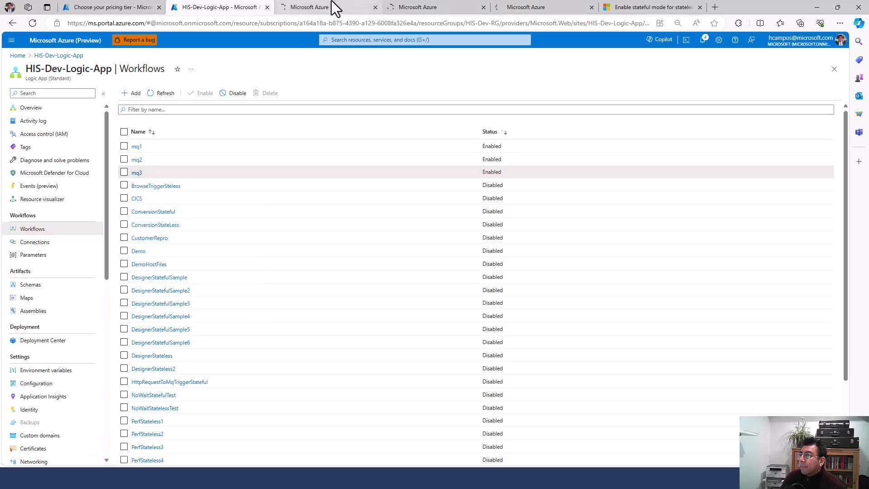
Step: Refresh mq1's run history, then check HostIntegration's queue counts (mq1 1989, mq2 425, mq3 60)
{"action": "left_click", "coordinate": [332, 6]}
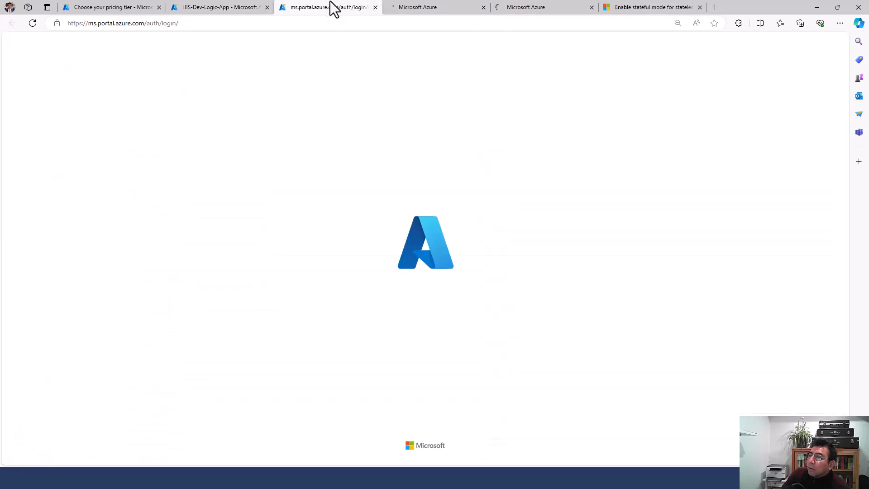
{"action": "mouse_move", "coordinate": [234, 1]}
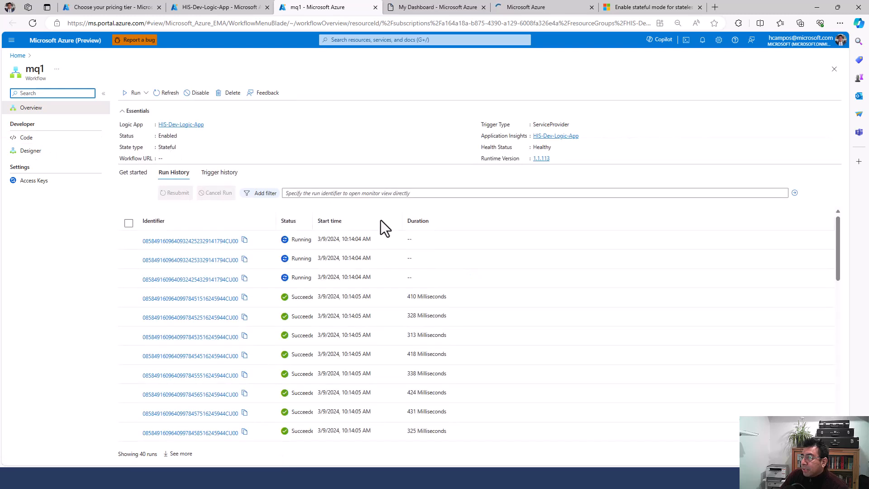
{"action": "left_click", "coordinate": [168, 94]}
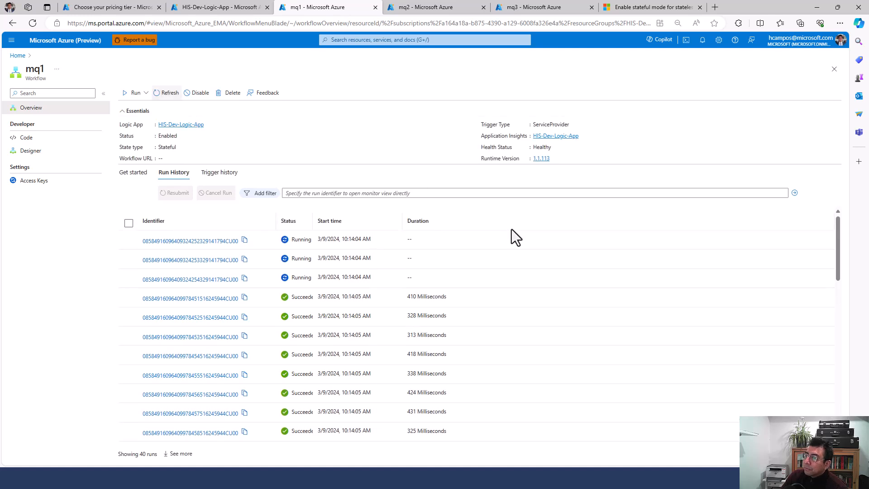
{"action": "left_click", "coordinate": [135, 8]}
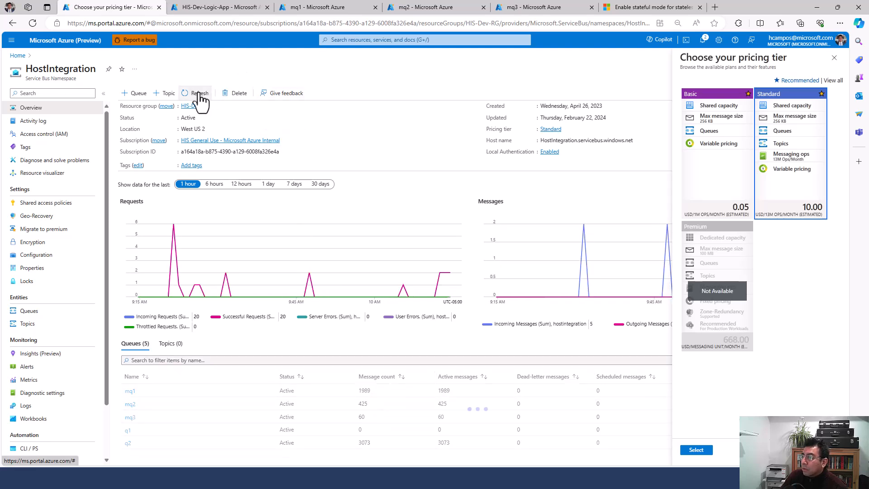
Step: Refresh the Service Bus queue counts, then refresh mq1's run history several times
{"action": "left_click", "coordinate": [198, 94]}
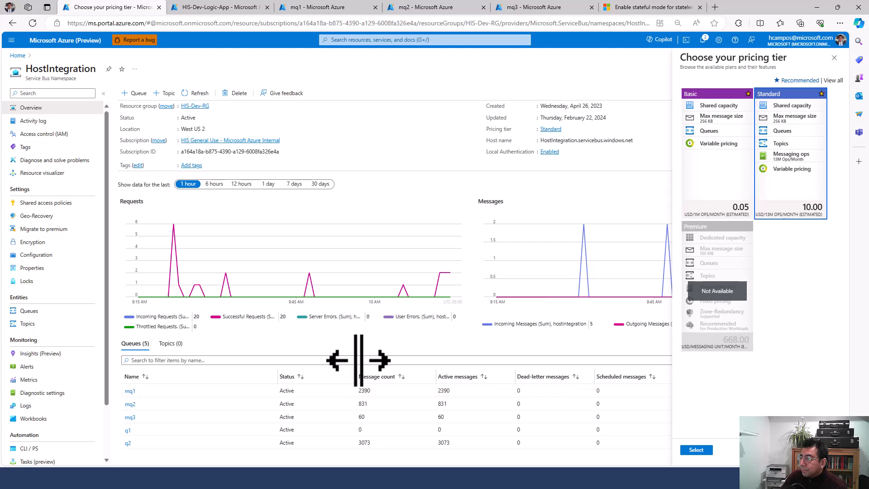
{"action": "left_click", "coordinate": [196, 95]}
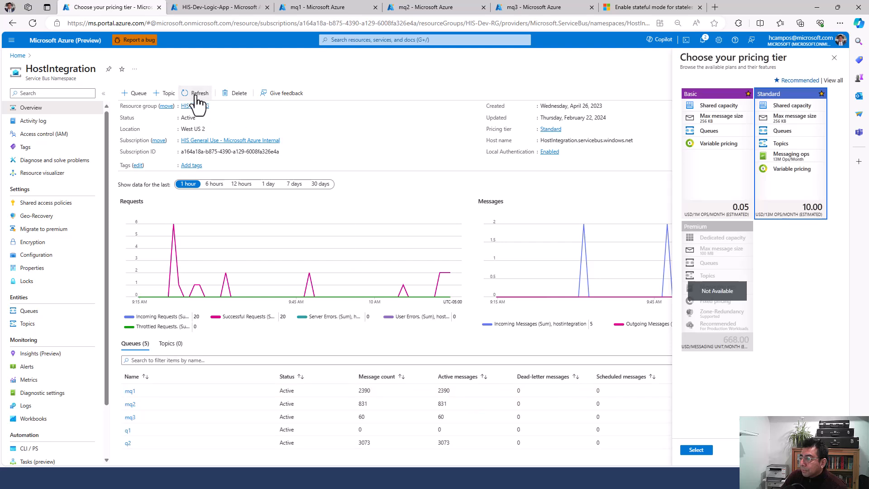
{"action": "left_click", "coordinate": [223, 9]}
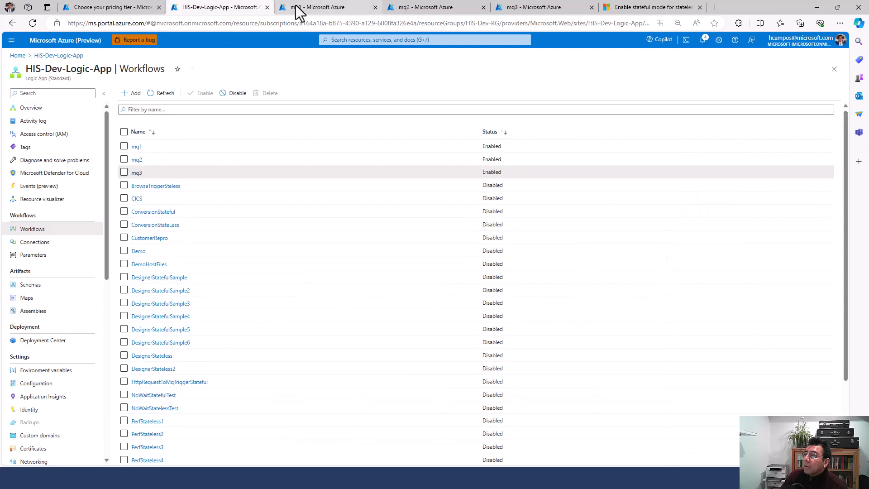
{"action": "left_click", "coordinate": [297, 11]}
{"action": "left_click", "coordinate": [169, 93]}
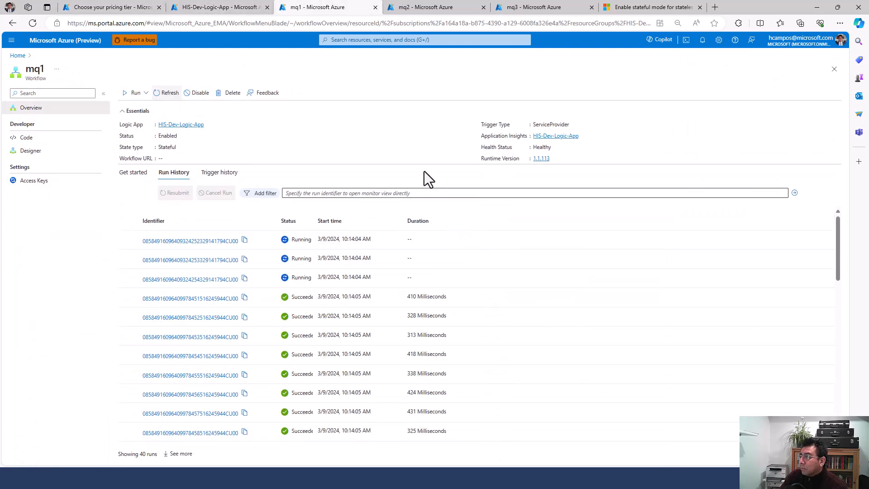
{"action": "left_click", "coordinate": [169, 95]}
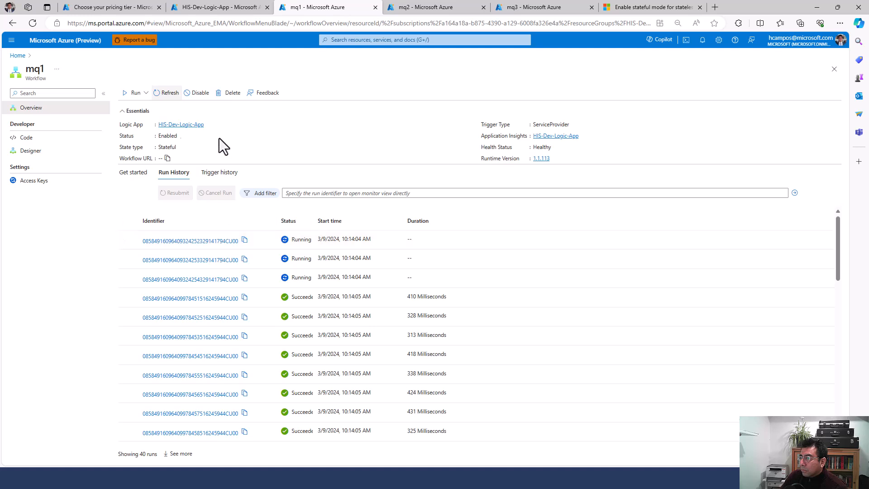
{"action": "left_click", "coordinate": [166, 93]}
Step: Recheck queue counts (mq1 2390, mq2 831), then reload mq1's runs and open the latest one
{"action": "left_click", "coordinate": [232, 8]}
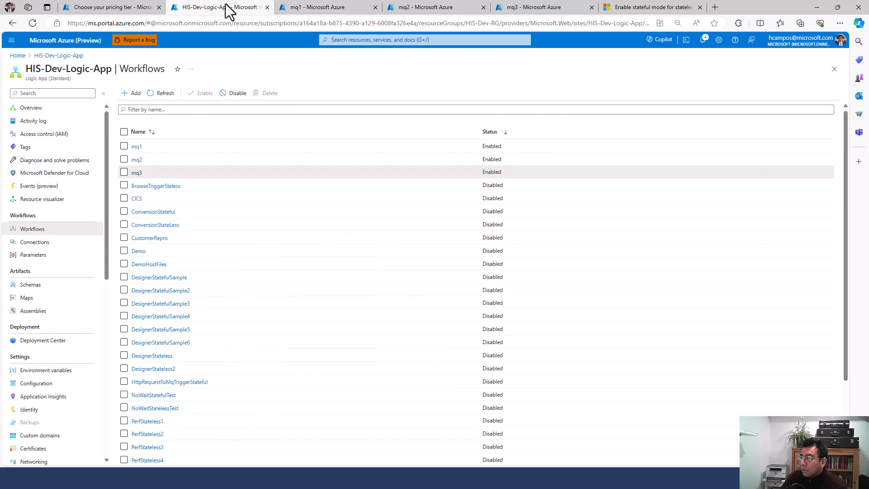
{"action": "left_click", "coordinate": [107, 9]}
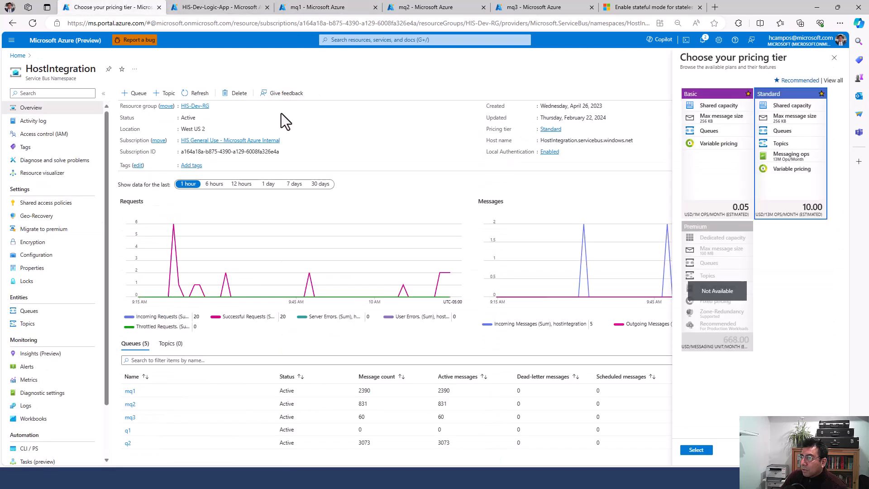
{"action": "left_click", "coordinate": [194, 93]}
{"action": "left_click", "coordinate": [208, 11]}
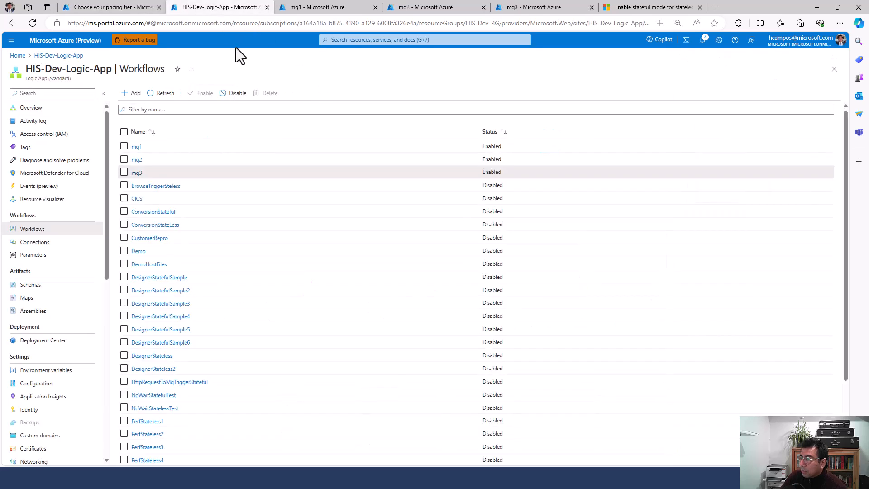
{"action": "left_click", "coordinate": [312, 9]}
{"action": "left_click", "coordinate": [172, 93]}
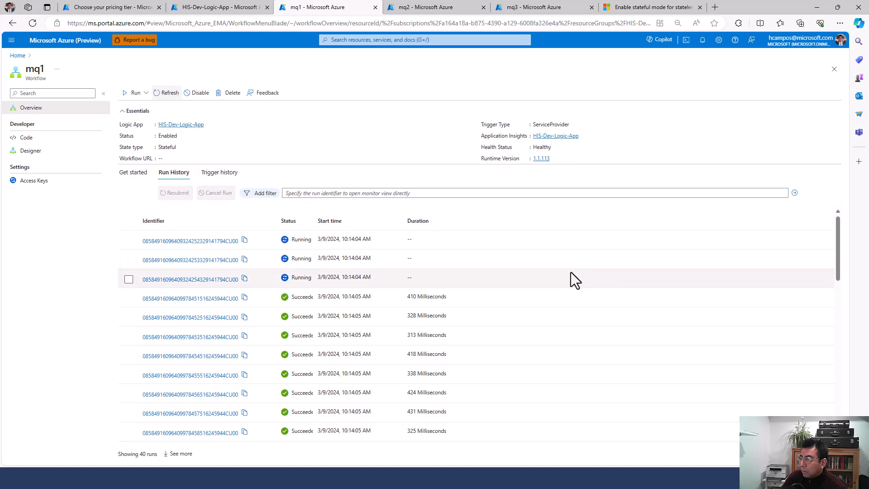
{"action": "left_click", "coordinate": [220, 246]}
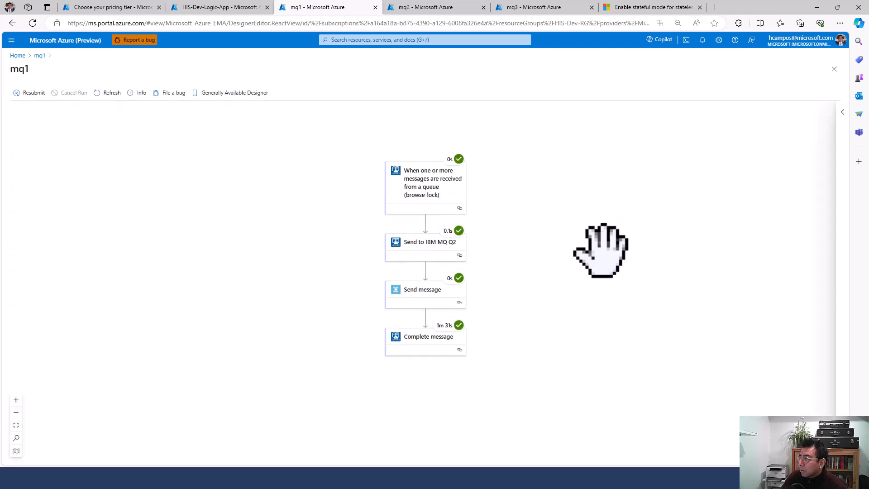
Step: Reload the run and inspect the Complete message and Send to IBM MQ Q2 step details
{"action": "left_click", "coordinate": [104, 95]}
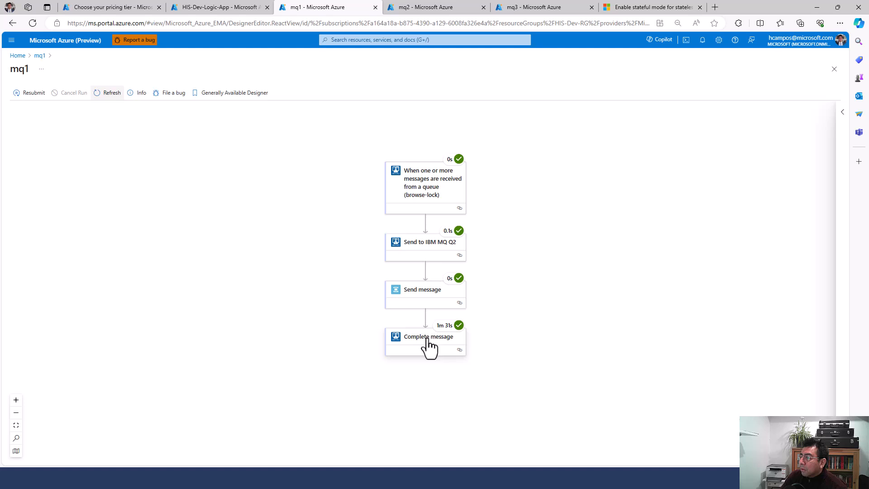
{"action": "left_click", "coordinate": [432, 346]}
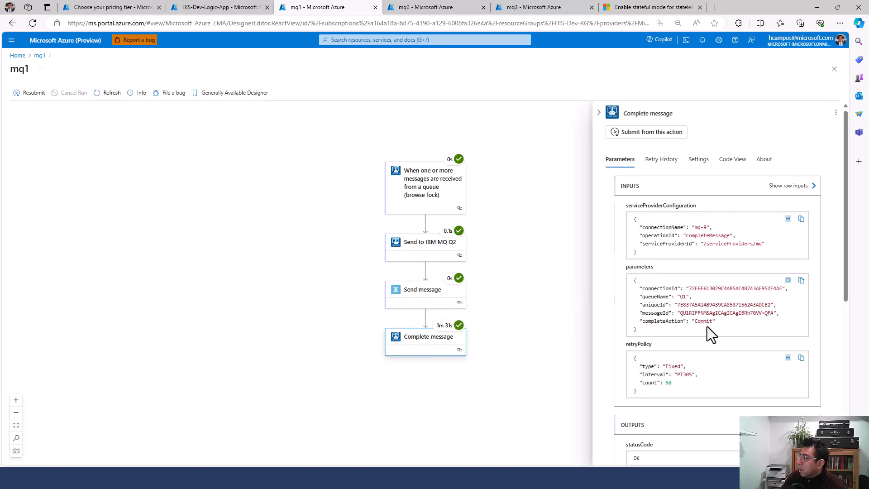
{"action": "scroll", "coordinate": [715, 332], "scroll_direction": "down", "scroll_amount": 6}
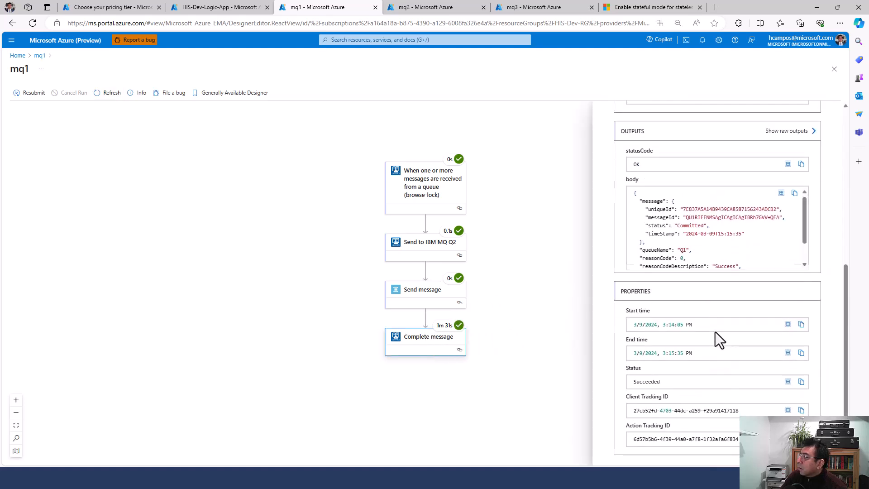
{"action": "scroll", "coordinate": [717, 319], "scroll_direction": "up", "scroll_amount": 5}
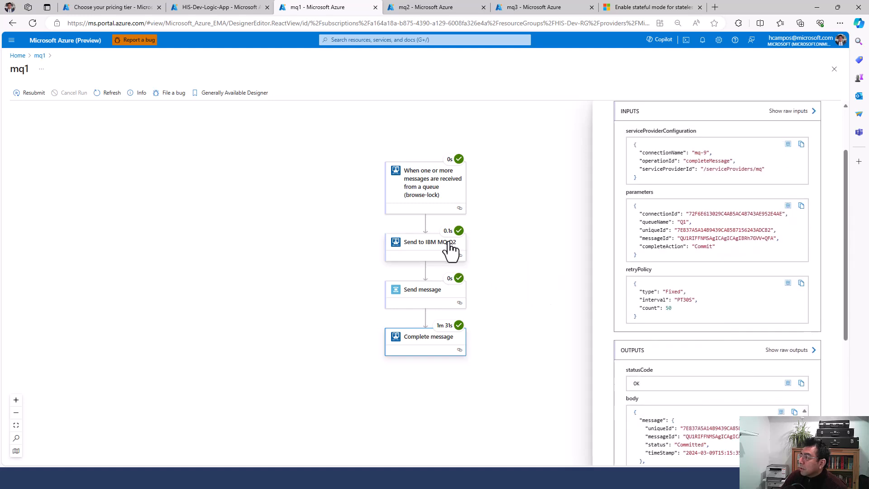
{"action": "left_click", "coordinate": [423, 194]}
{"action": "left_click", "coordinate": [428, 255]}
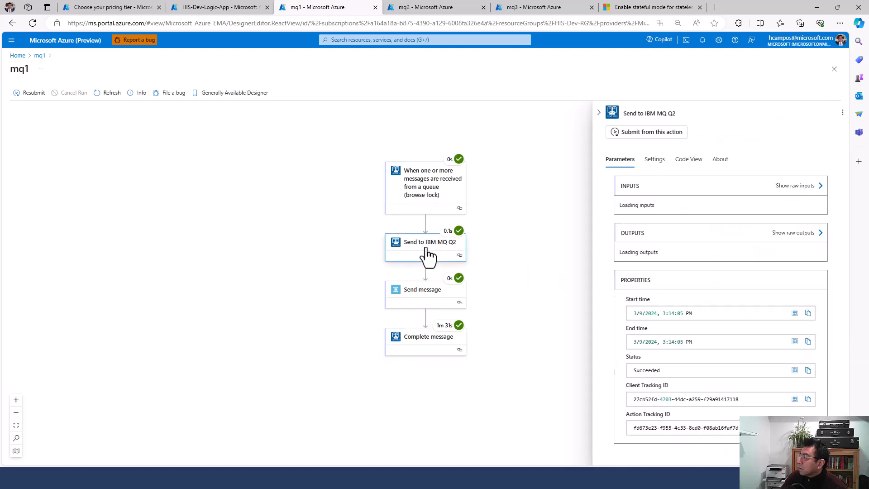
Step: Return to mq1's run history and refresh it so the three long runs show Succeeded
{"action": "left_click", "coordinate": [217, 12]}
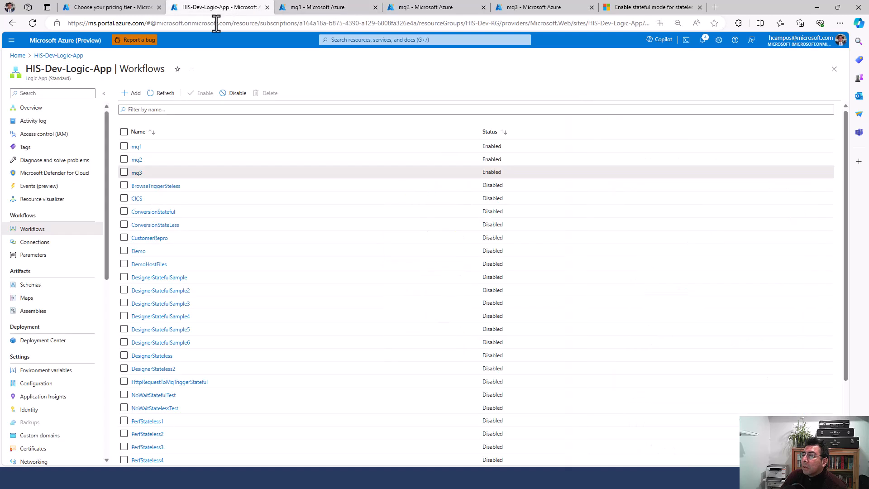
{"action": "left_click", "coordinate": [136, 8]}
{"action": "left_click", "coordinate": [312, 7]}
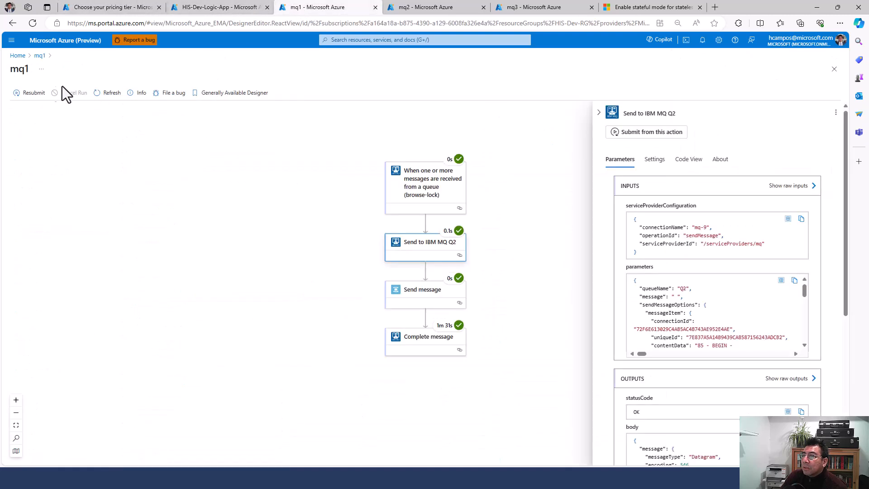
{"action": "left_click", "coordinate": [39, 56]}
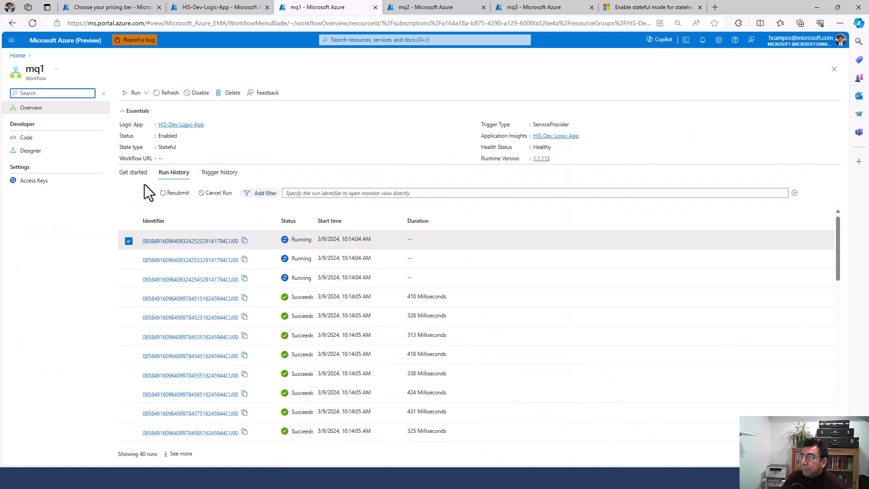
{"action": "left_click", "coordinate": [167, 94]}
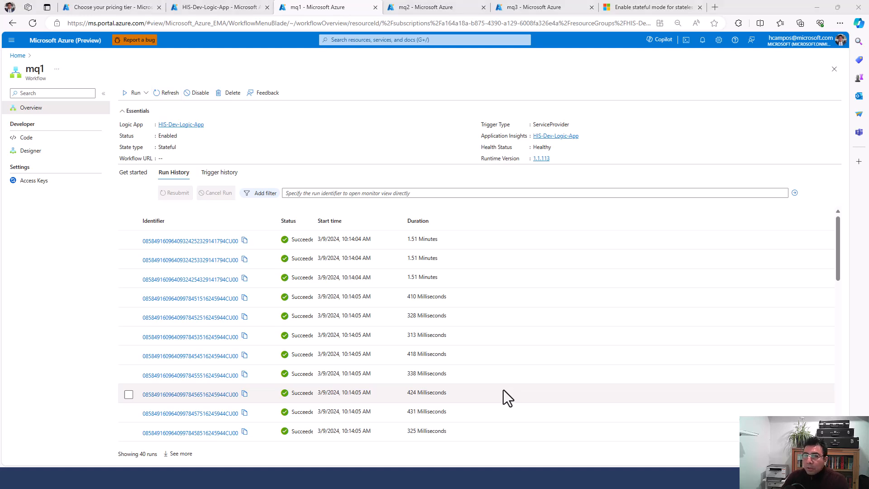
Step: Refresh MQ Explorer's queues and rerun the put command sending 10 more 1024-byte messages to Q1
{"action": "key", "text": "alt+Tab"}
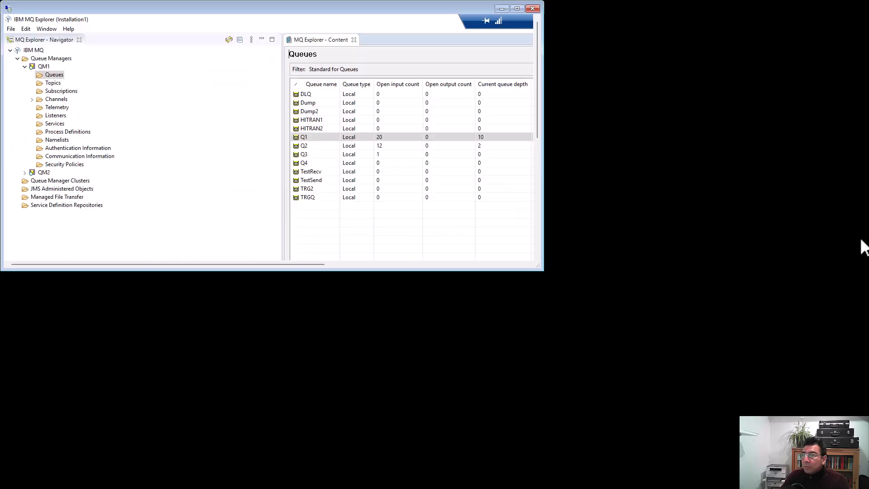
{"action": "left_click", "coordinate": [826, 26]}
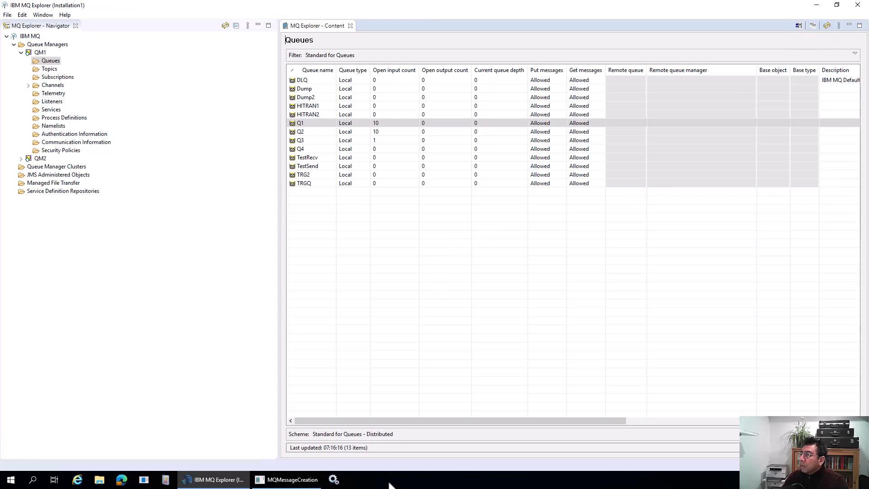
{"action": "left_click", "coordinate": [298, 481]}
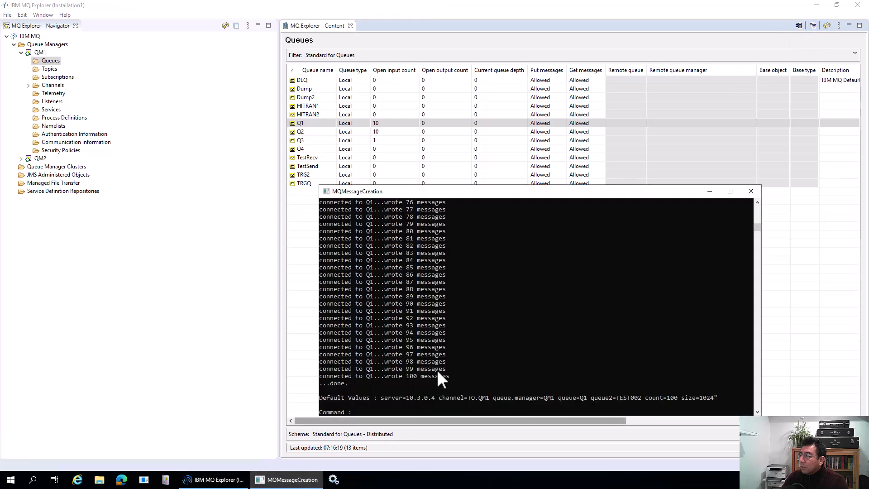
{"action": "key", "text": "Up"}
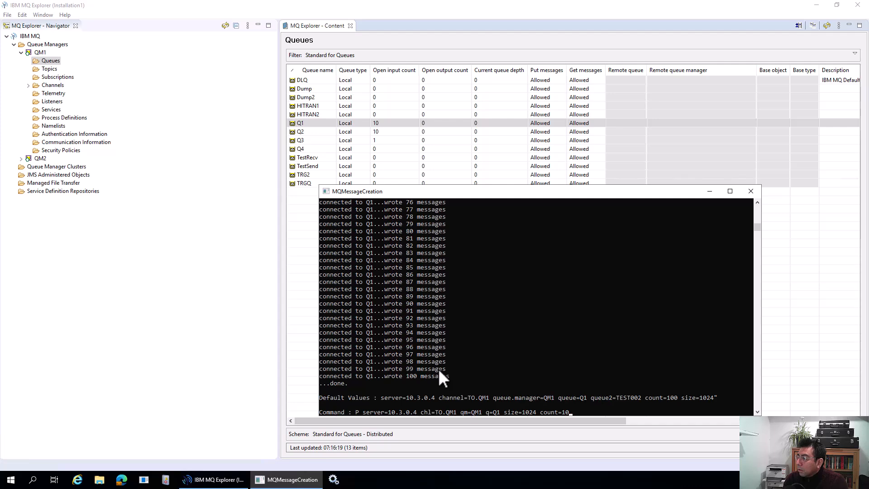
{"action": "key", "text": "Return"}
{"action": "mouse_move", "coordinate": [542, 9]}
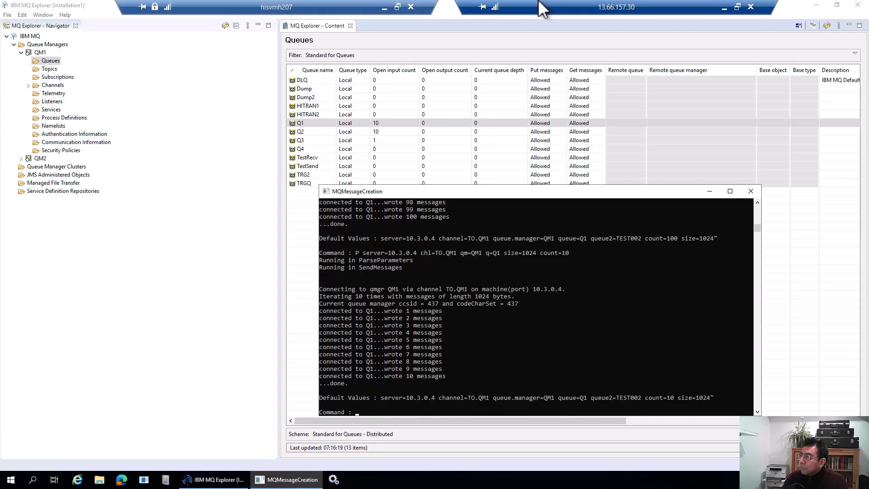
{"action": "left_click", "coordinate": [385, 7]}
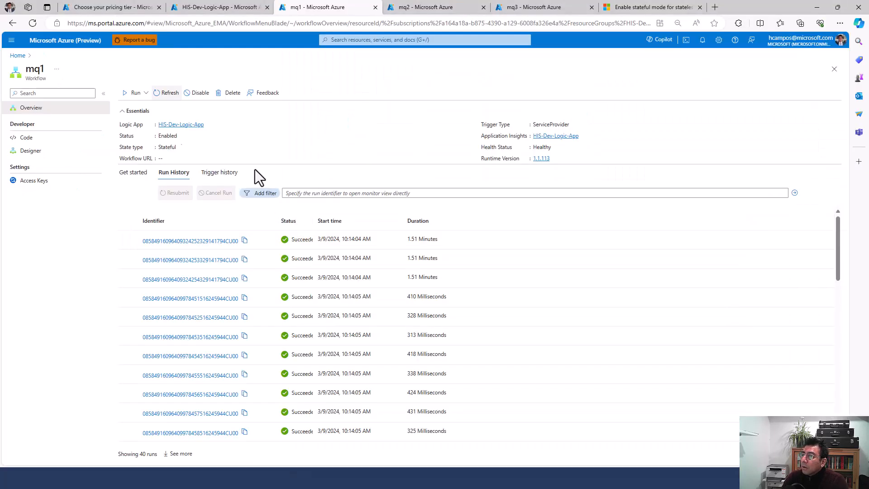
Step: Refresh mq1's run history and the HostIntegration Service Bus queue counts
{"action": "left_click", "coordinate": [168, 93]}
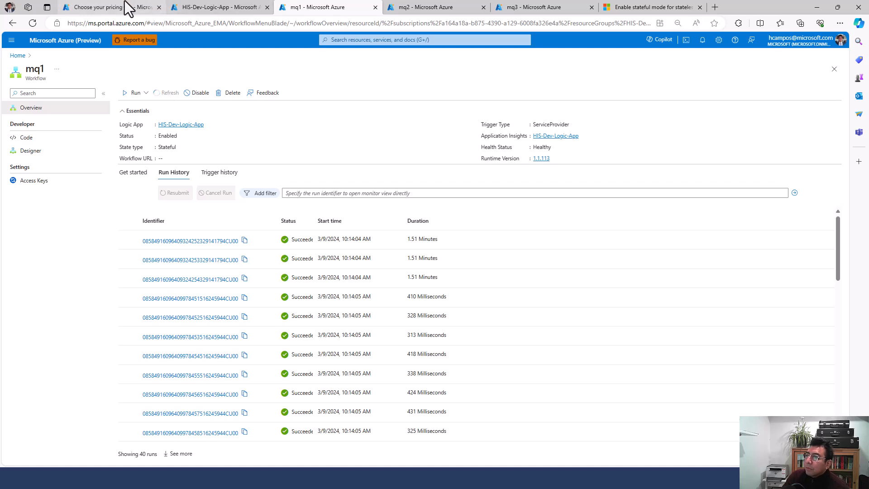
{"action": "left_click", "coordinate": [141, 6]}
{"action": "left_click", "coordinate": [198, 93]}
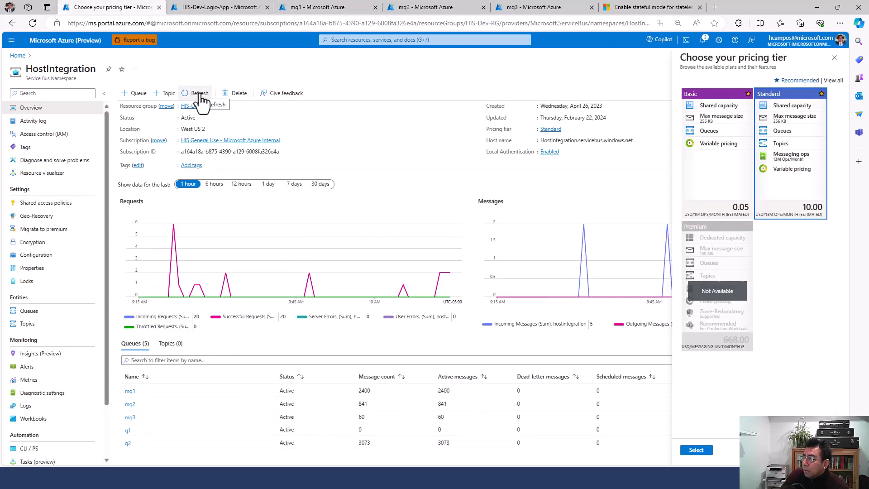
{"action": "left_click", "coordinate": [199, 96]}
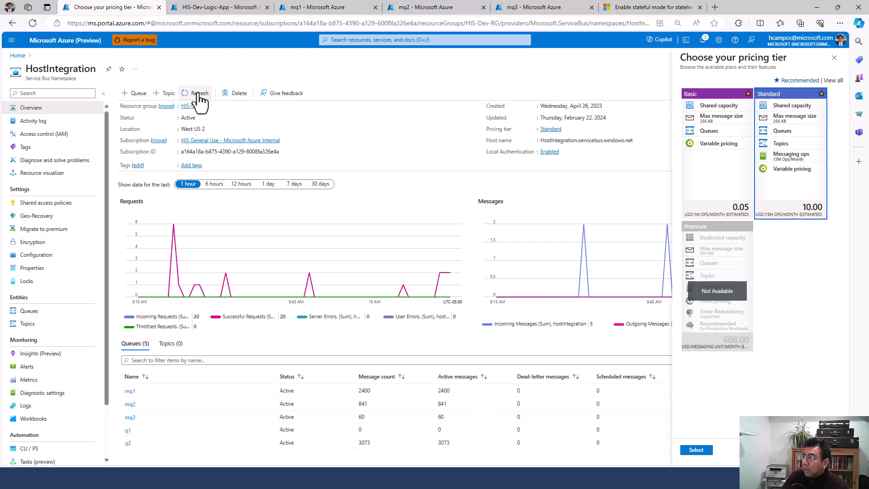
Step: Confirm the newest 10:16:26 AM mq1 run succeeded, then view mq2's run history
{"action": "left_click", "coordinate": [229, 9]}
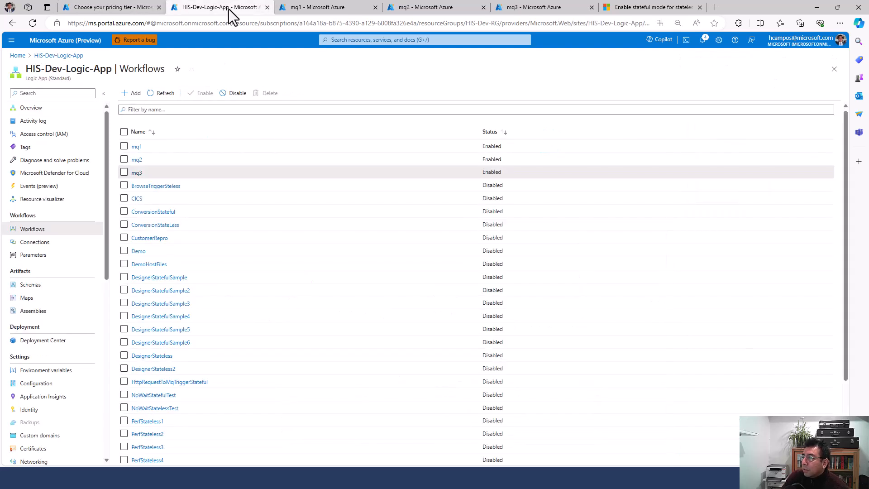
{"action": "left_click", "coordinate": [301, 9]}
{"action": "left_click", "coordinate": [411, 239]}
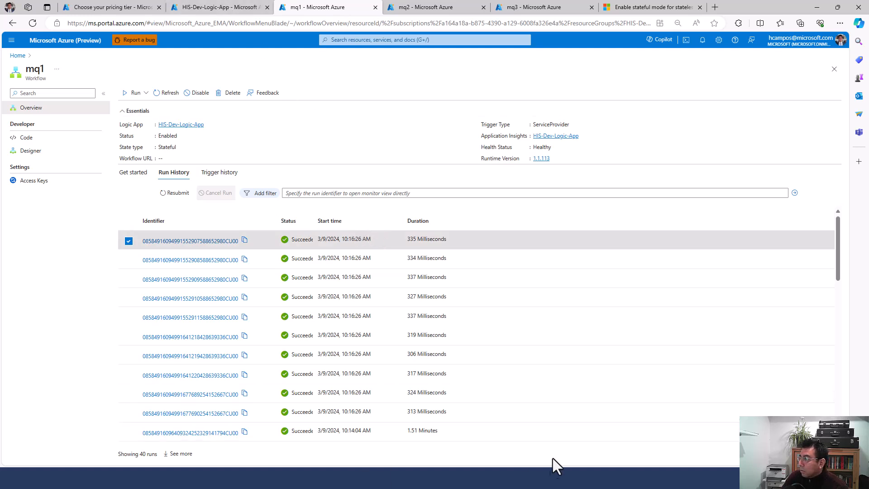
{"action": "left_click", "coordinate": [443, 8]}
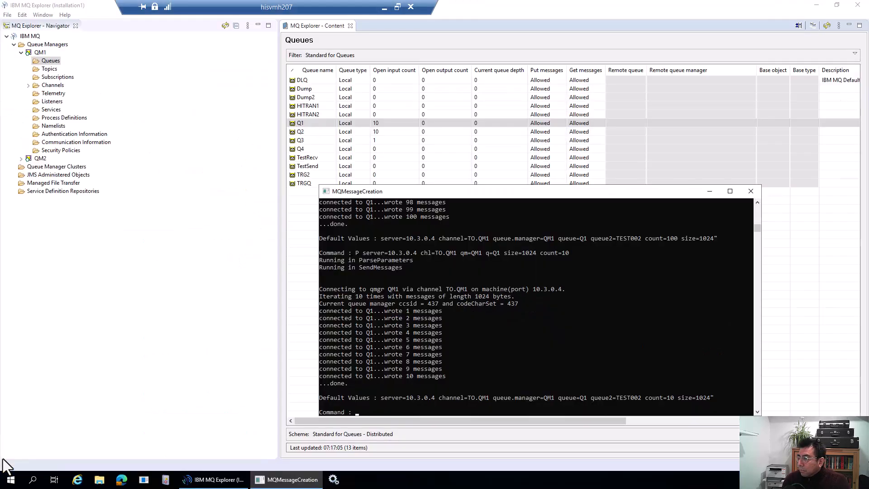
Step: Resend the 10-message, 1024-byte batch to queue Q2 instead of Q1, then return to the queue list
{"action": "key", "text": "Up"}
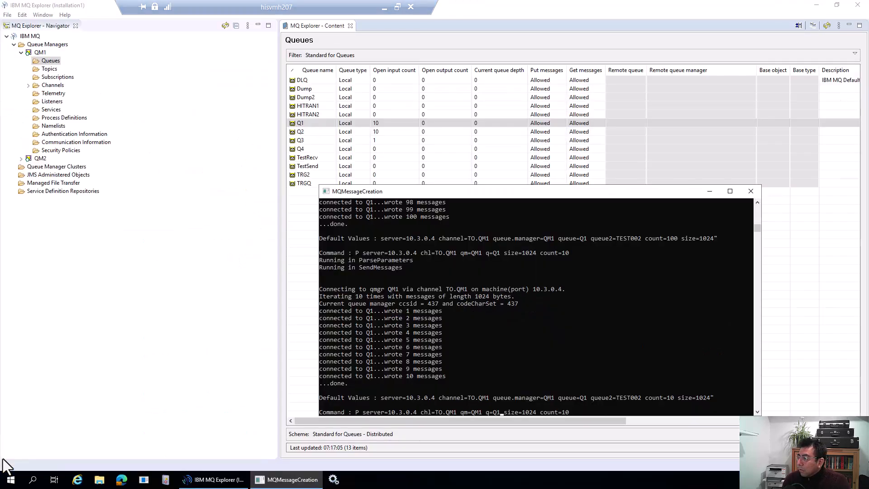
{"action": "key", "text": "Delete"}
{"action": "type", "text": "2"}
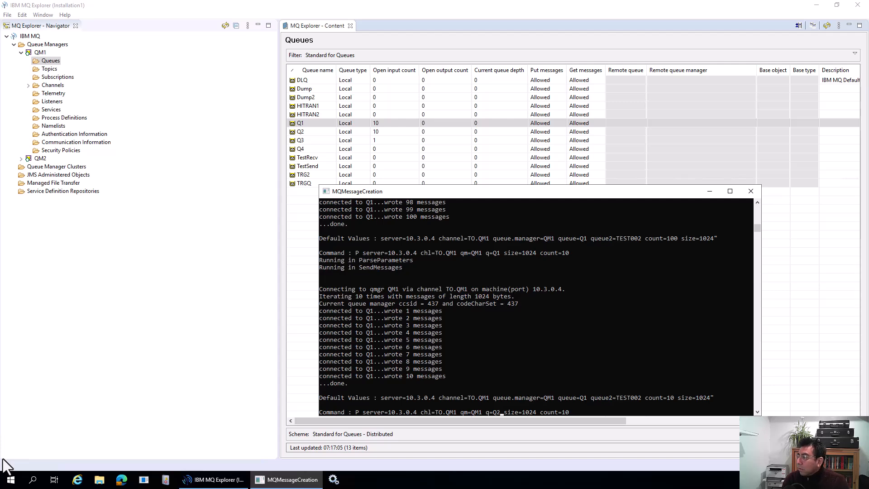
{"action": "key", "text": "Return"}
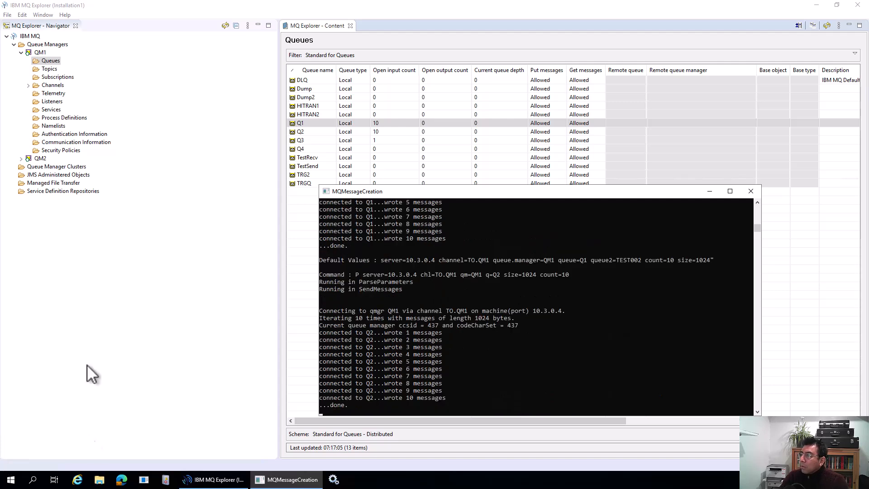
{"action": "left_click", "coordinate": [397, 133]}
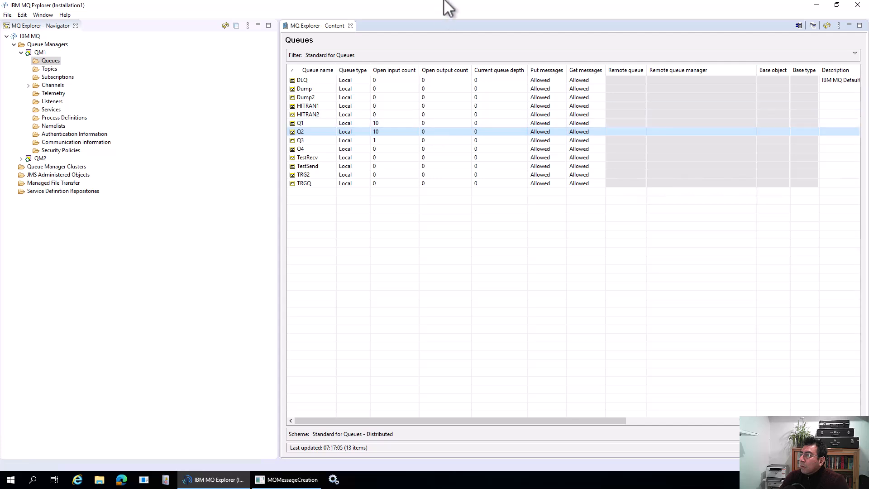
Step: Return to the portal and refresh the Service Bus namespace queue counts
{"action": "mouse_move", "coordinate": [456, 6]}
{"action": "left_click", "coordinate": [383, 4]}
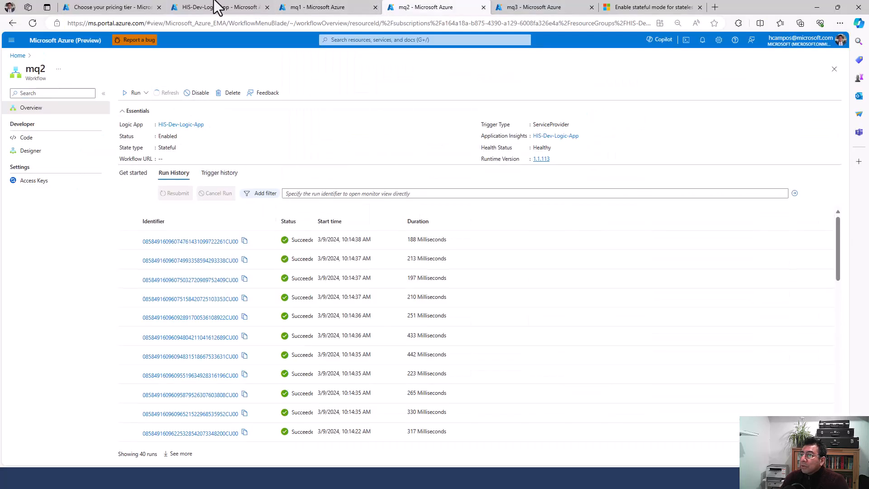
{"action": "left_click", "coordinate": [176, 8]}
{"action": "left_click", "coordinate": [135, 7]}
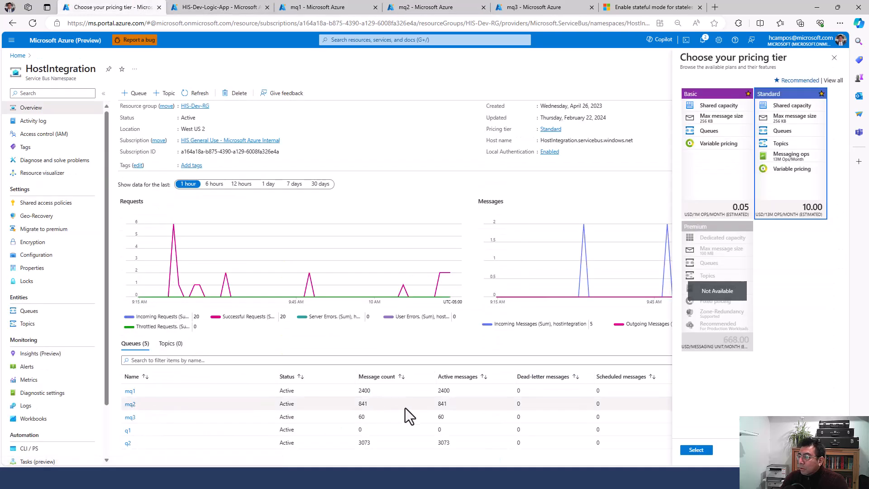
{"action": "left_click", "coordinate": [203, 97]}
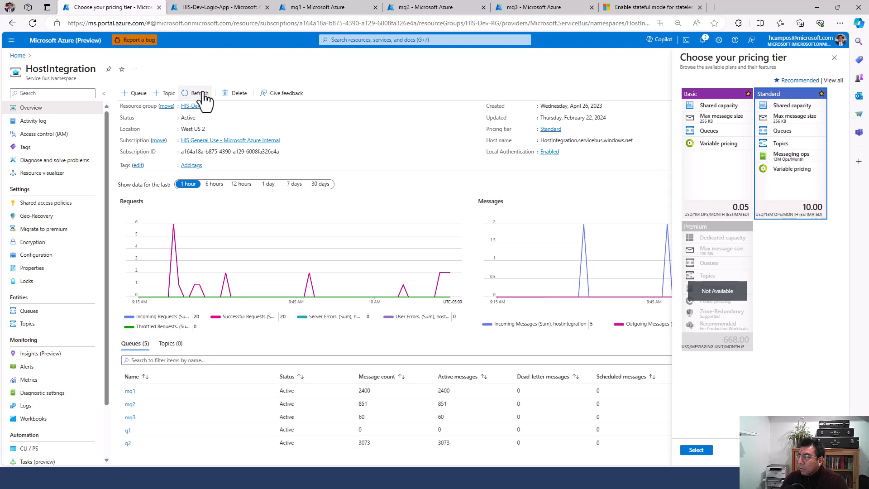
Step: Check the run histories of workflows mq1, mq2 (refreshed) and mq3
{"action": "left_click", "coordinate": [229, 7]}
{"action": "left_click", "coordinate": [324, 7]}
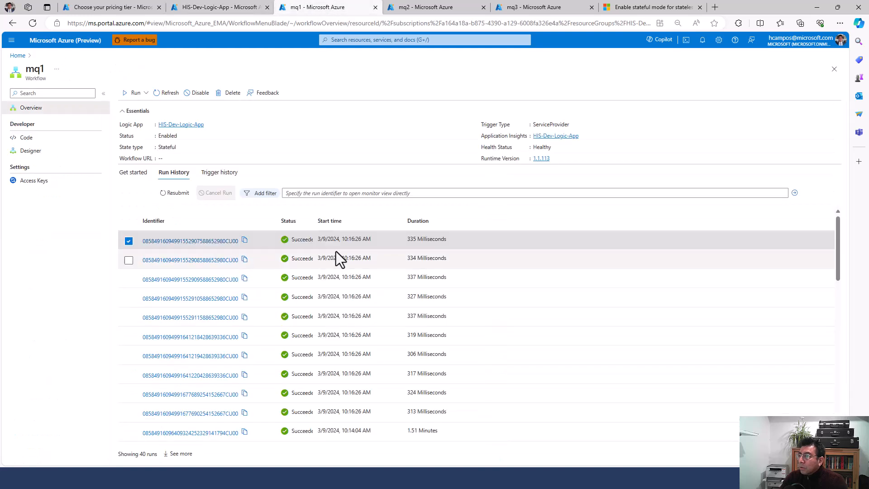
{"action": "left_click", "coordinate": [428, 8]}
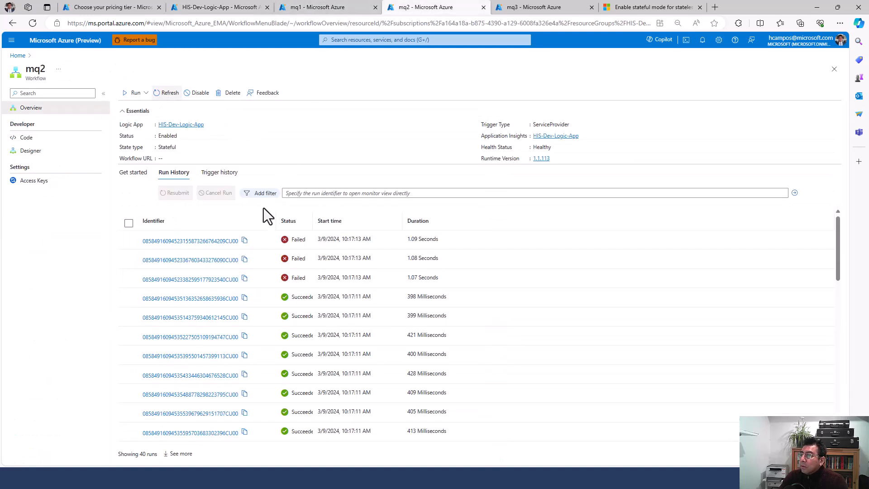
{"action": "left_click", "coordinate": [173, 94]}
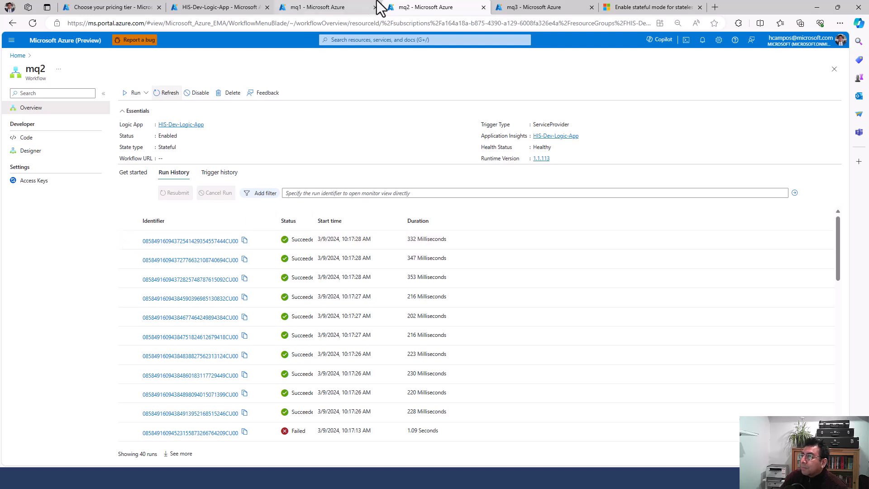
{"action": "left_click", "coordinate": [521, 6]}
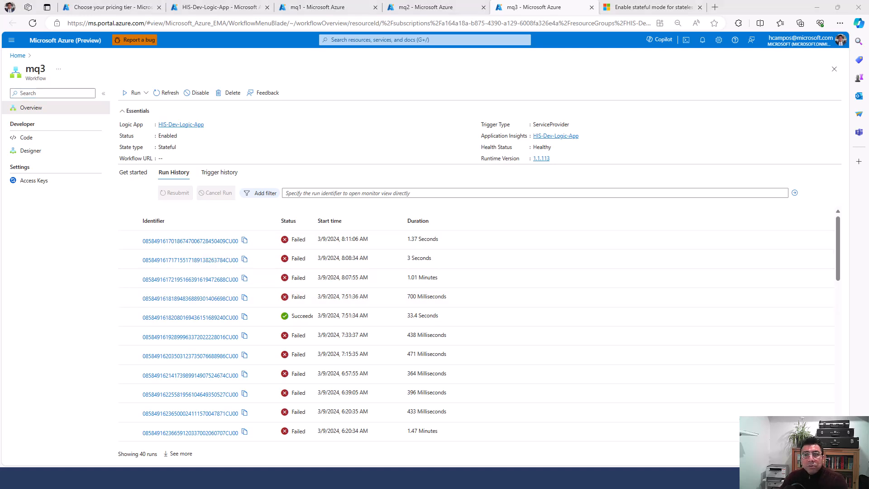
{"action": "left_click", "coordinate": [220, 7]}
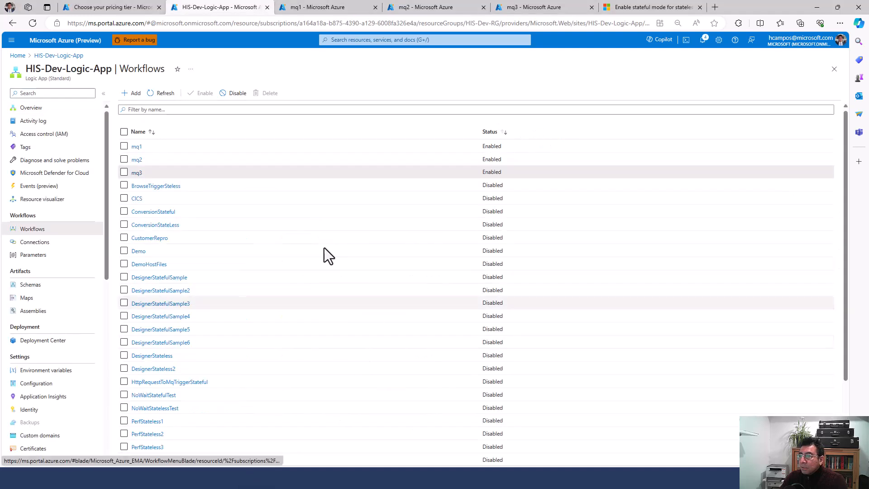
Step: Bring up the remote machine's MQMessageCreation console
{"action": "key", "text": "alt+Tab"}
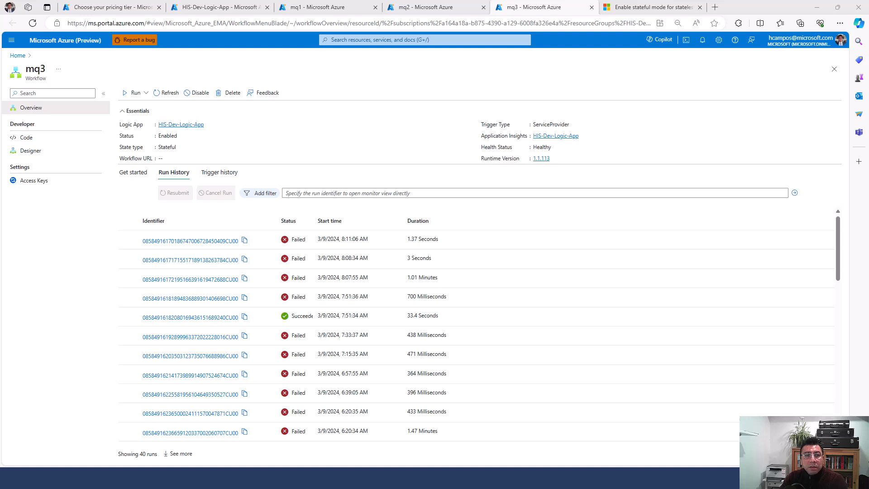
{"action": "key", "text": "alt+Tab"}
{"action": "left_click", "coordinate": [298, 482]}
Step: Resend the 10-message, 1024-byte batch to queue Q3 instead of Q2
{"action": "key", "text": "Up"}
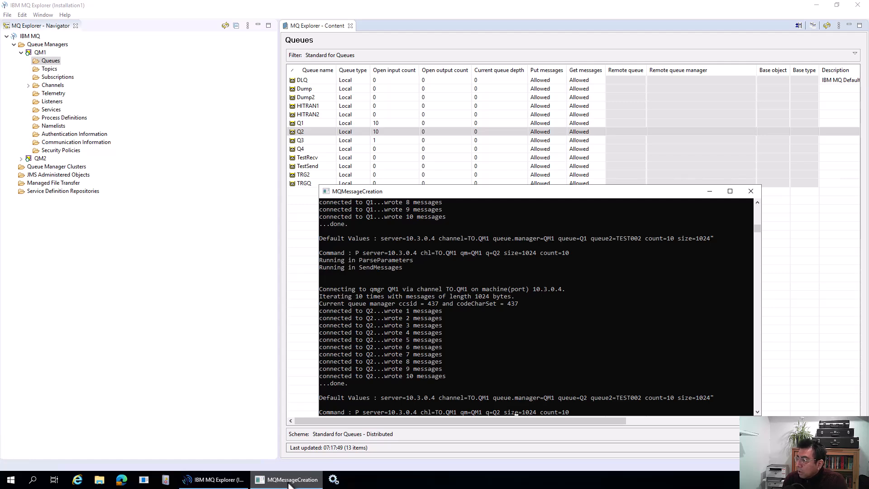
{"action": "key", "text": "BackSpace"}
{"action": "type", "text": "3"}
{"action": "key", "text": "Return"}
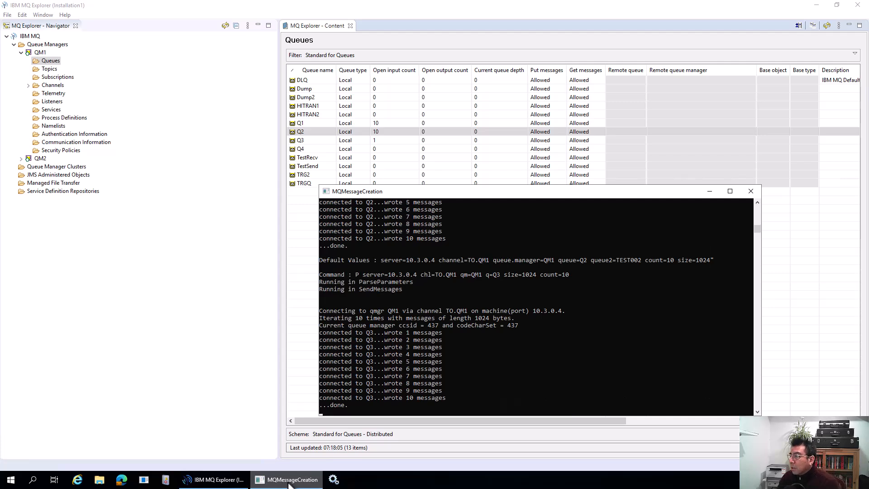
{"action": "mouse_move", "coordinate": [642, 8]}
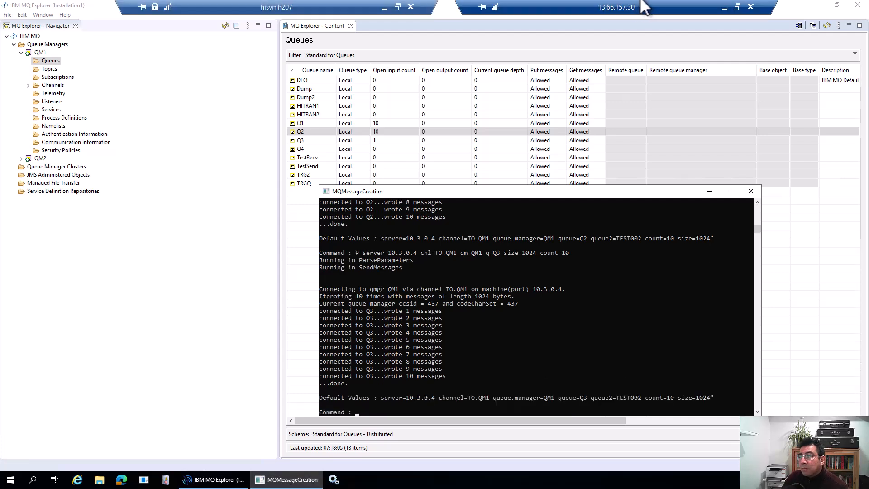
Step: Reload mq3's run history twice and open the newest run's details
{"action": "left_click", "coordinate": [382, 7]}
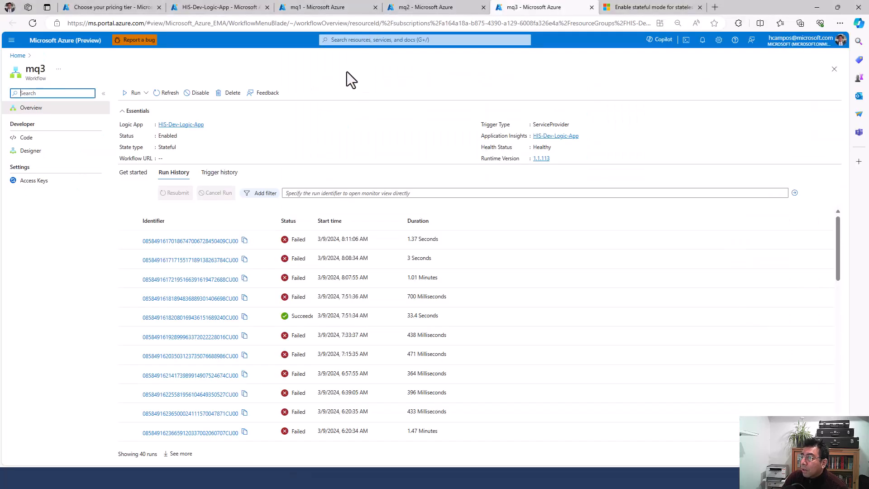
{"action": "left_click", "coordinate": [168, 96]}
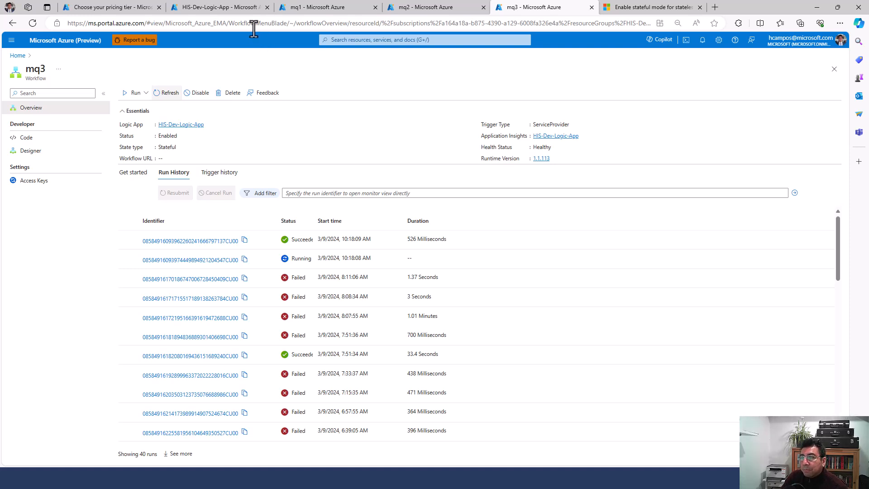
{"action": "left_click", "coordinate": [170, 94]}
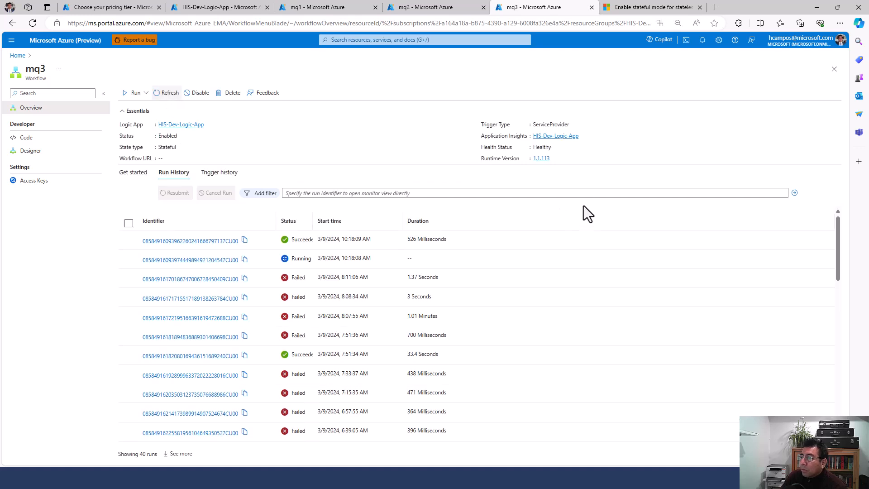
{"action": "left_click", "coordinate": [220, 243]}
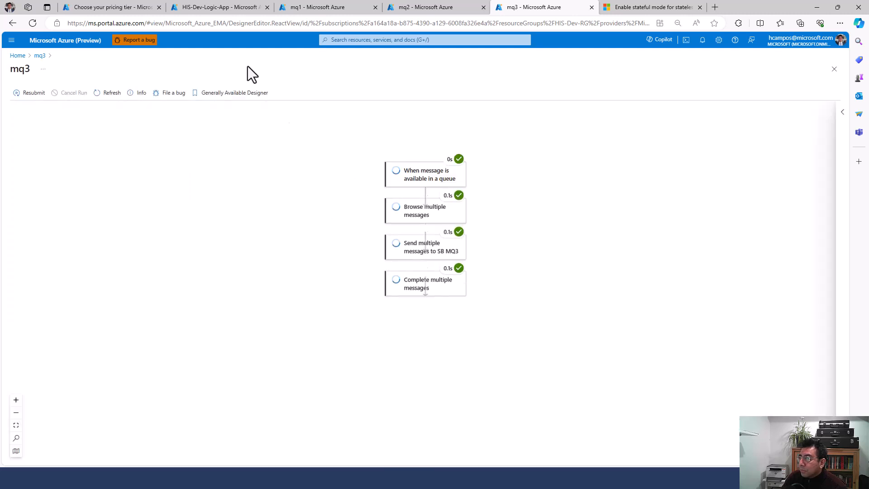
Step: Refresh the HostIntegration Service Bus queue message counts
{"action": "left_click", "coordinate": [202, 6]}
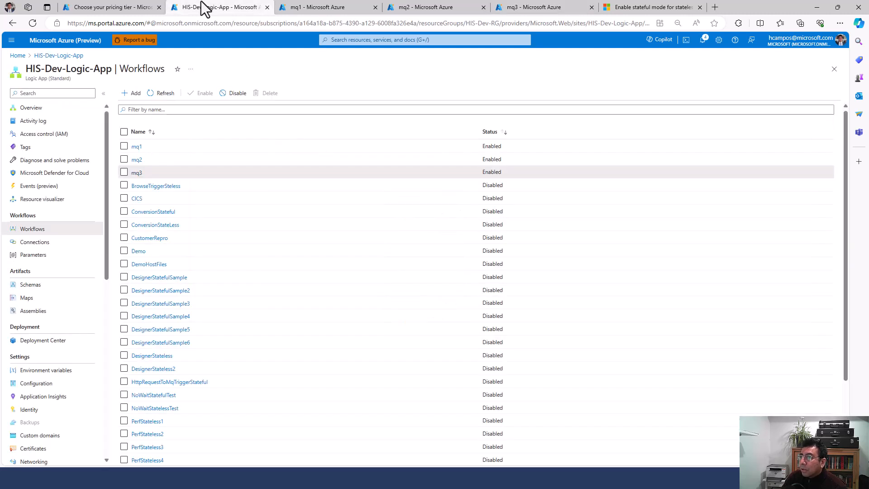
{"action": "left_click", "coordinate": [117, 7]}
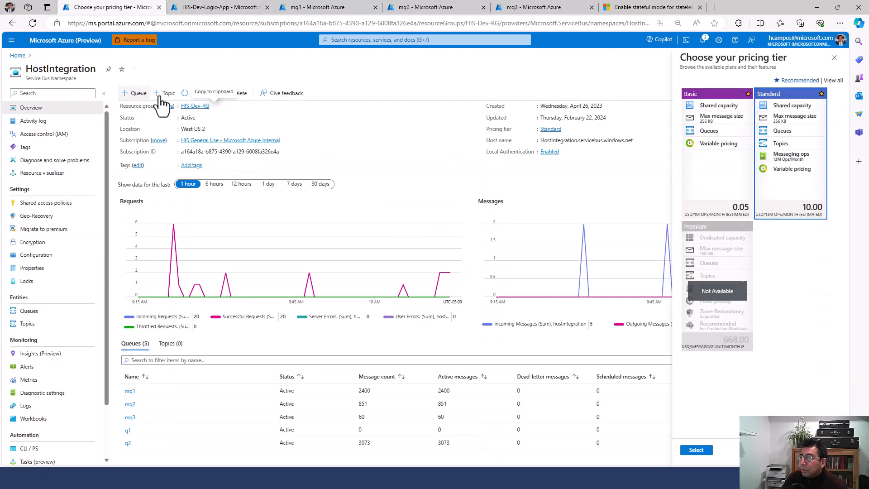
{"action": "left_click", "coordinate": [200, 95]}
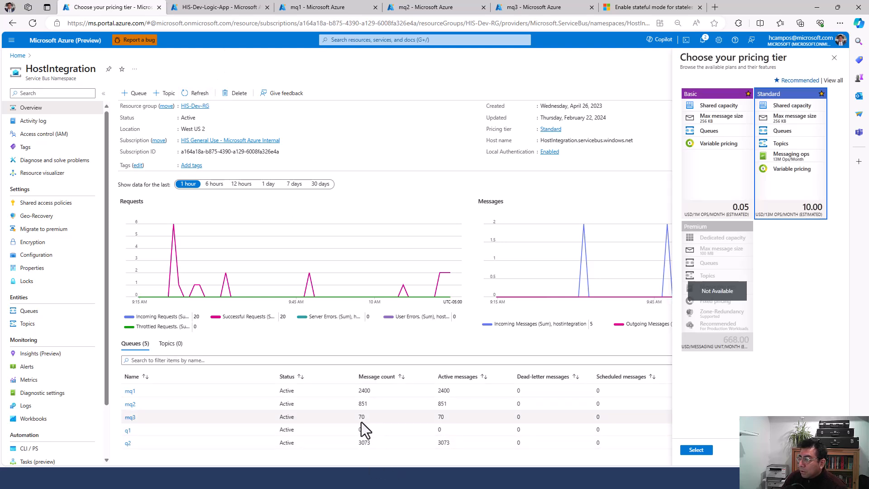
Step: Look over the mq1 and mq2 run histories, ending on the HostIntegration queues list
{"action": "left_click", "coordinate": [326, 7]}
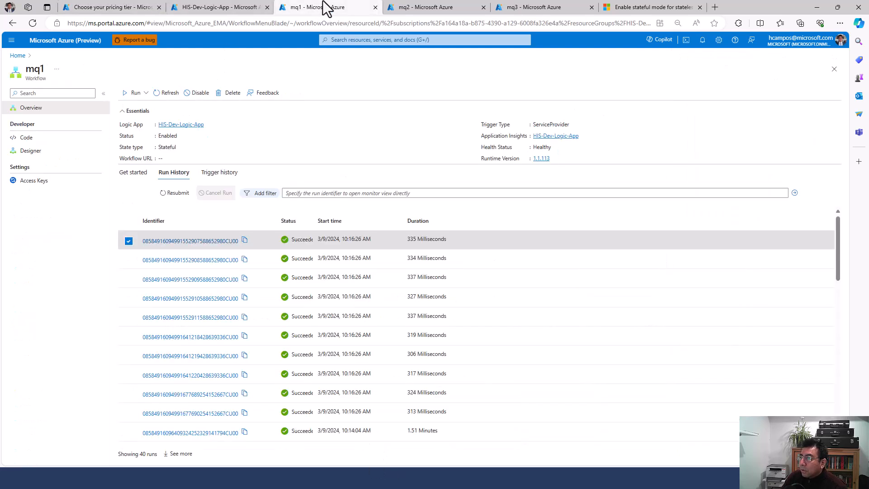
{"action": "left_click", "coordinate": [248, 7]}
{"action": "left_click", "coordinate": [443, 6]}
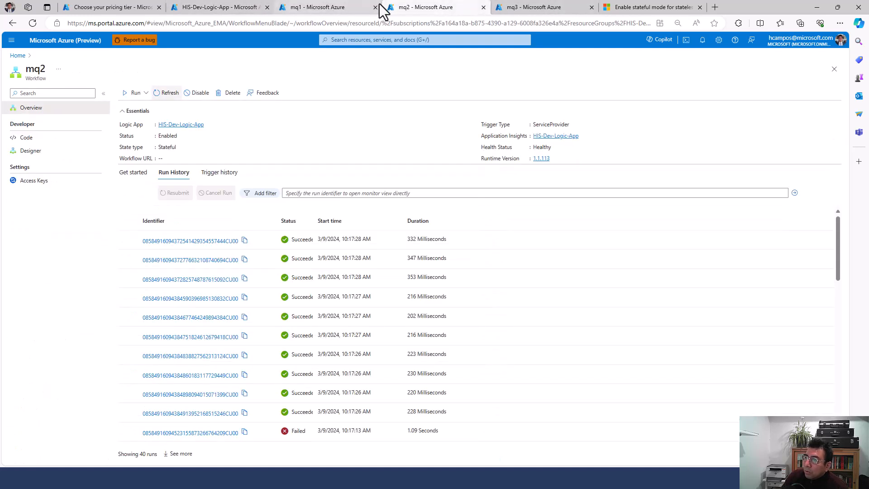
{"action": "mouse_move", "coordinate": [245, 7]}
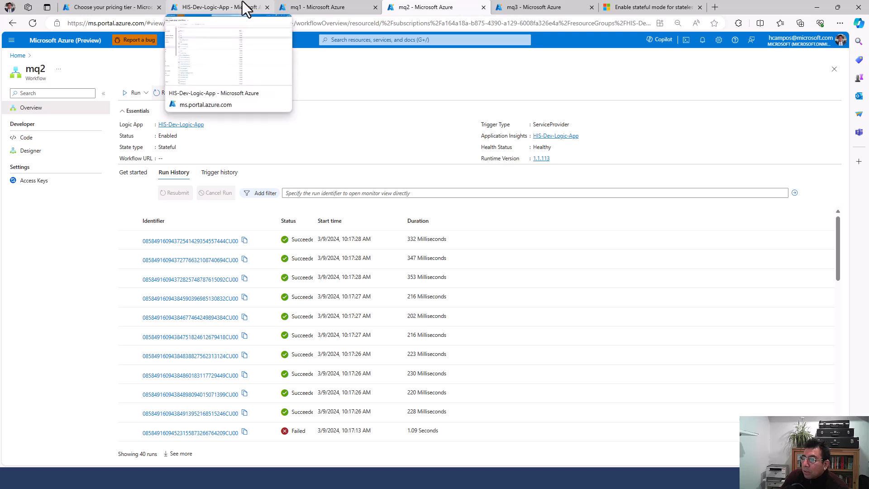
{"action": "left_click", "coordinate": [517, 274]}
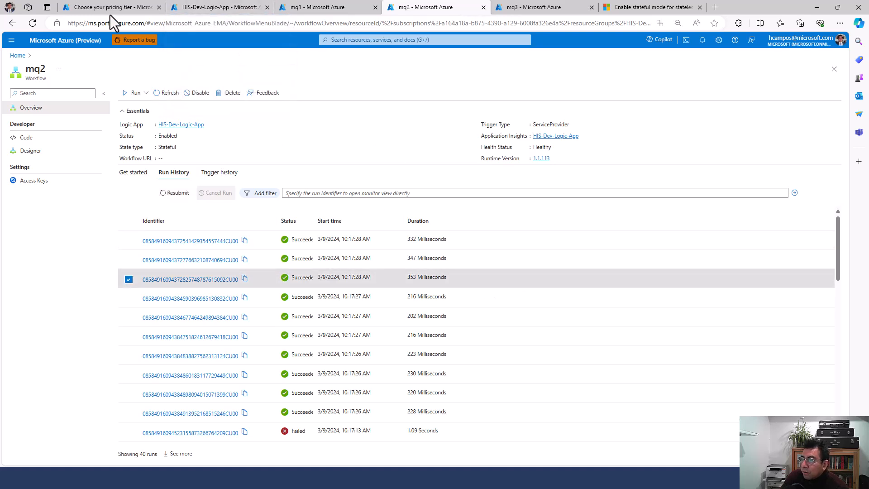
{"action": "left_click", "coordinate": [132, 7]}
{"action": "left_click", "coordinate": [208, 7]}
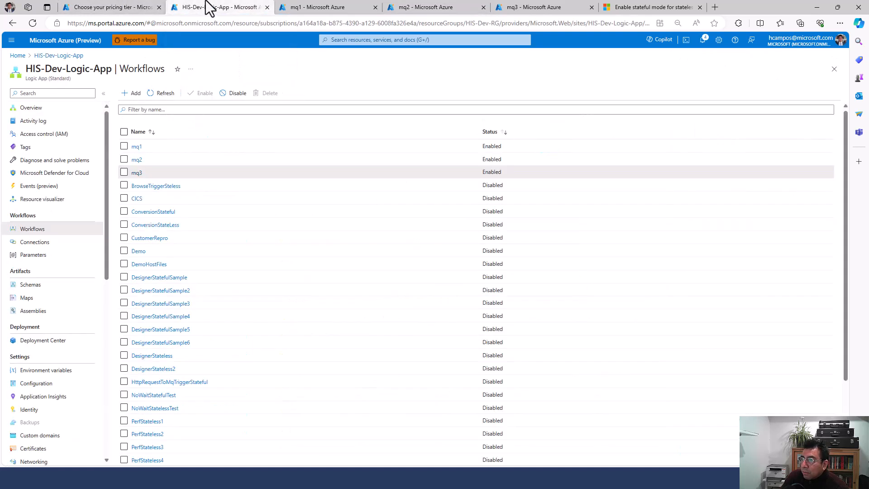
{"action": "left_click", "coordinate": [296, 7]}
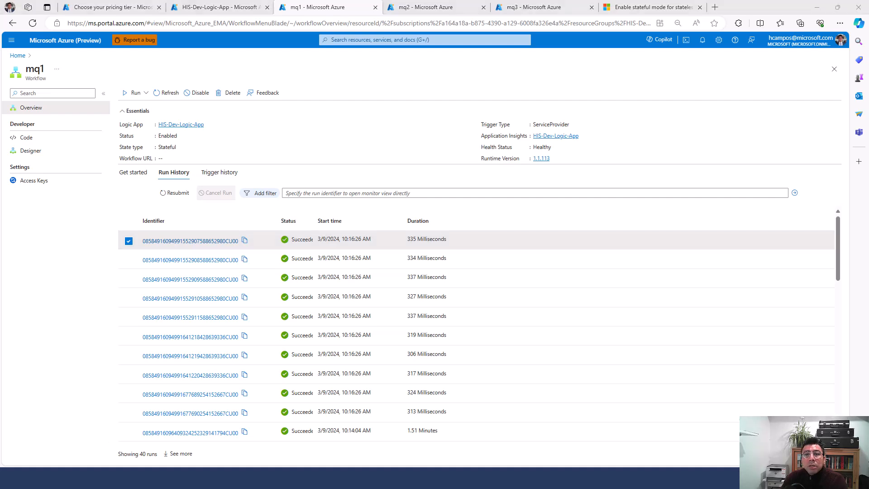
{"action": "left_click", "coordinate": [112, 7]}
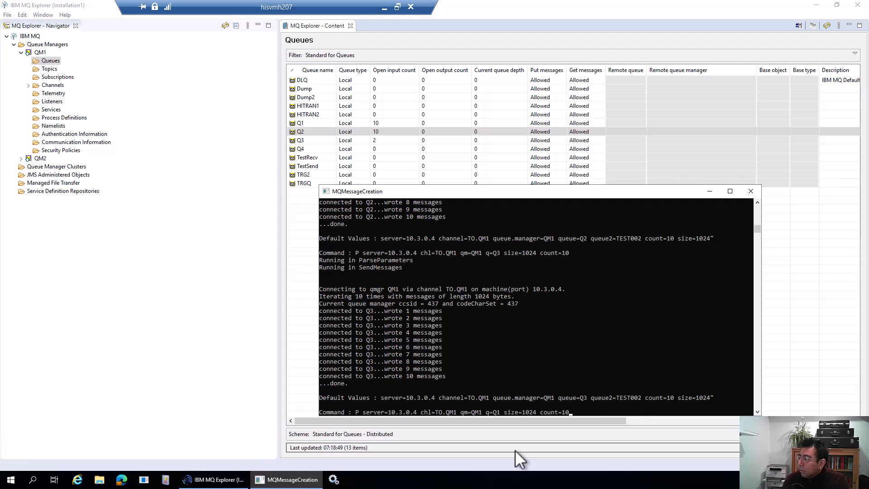
Step: Raise the message count and start the large 1024-byte batch to queue Q1
{"action": "type", "text": "00"}
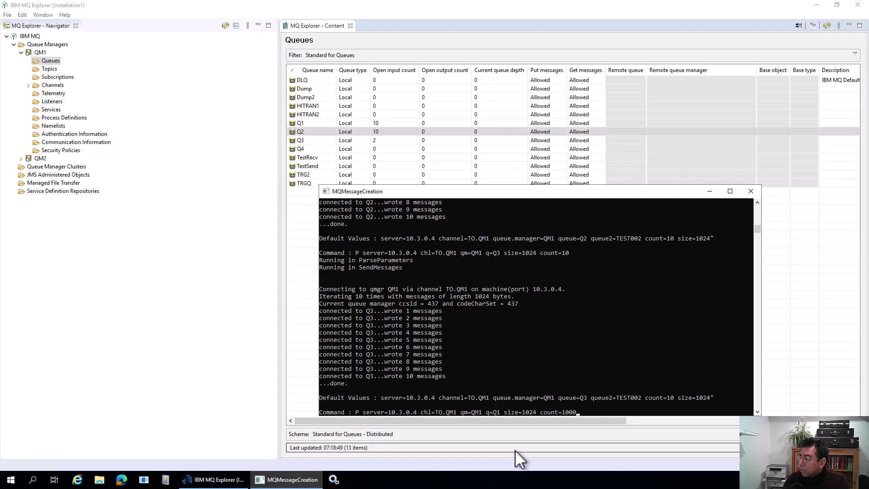
{"action": "key", "text": "Return"}
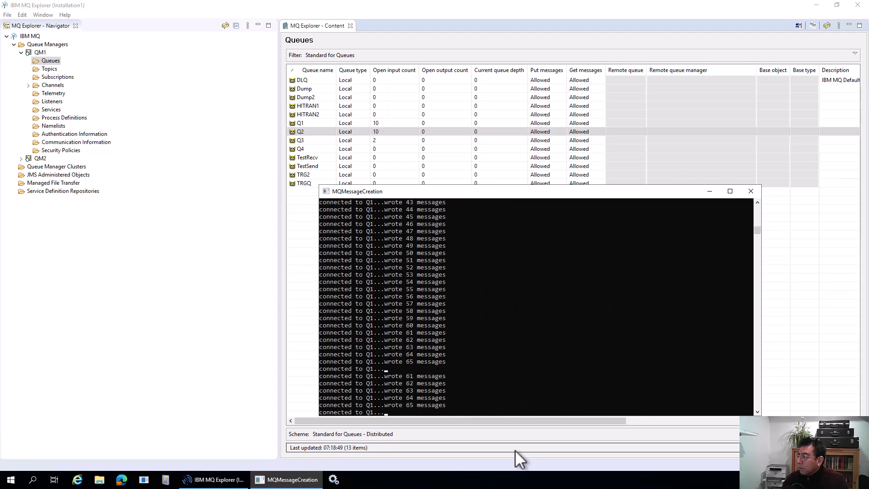
{"action": "mouse_move", "coordinate": [570, 5]}
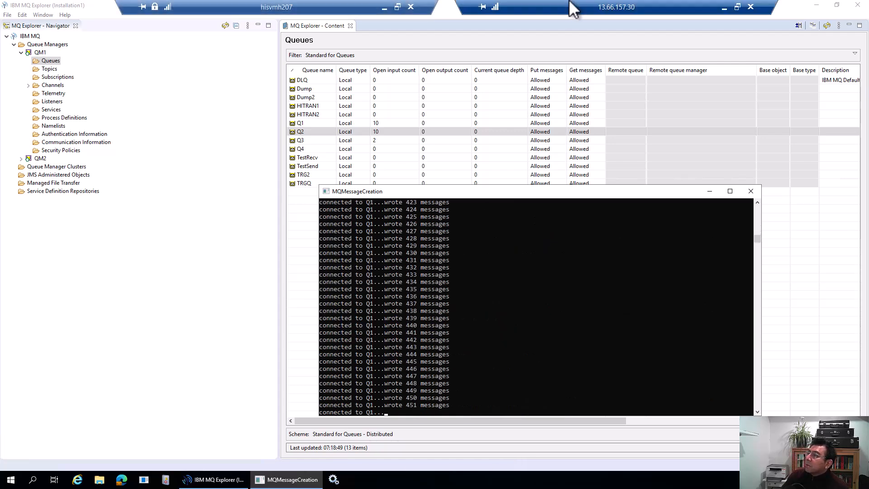
{"action": "left_click", "coordinate": [385, 8]}
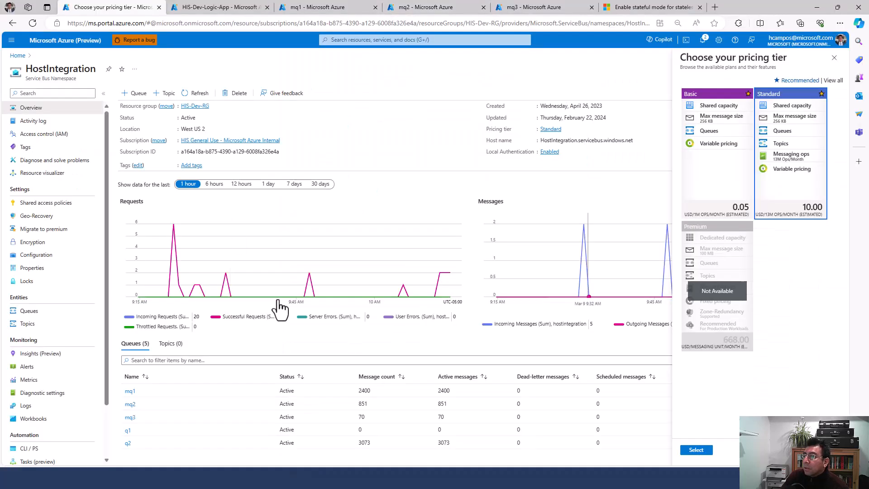
Step: Refresh Service Bus counts (mq1 3400, mq2 1677) and reload mq1's run history
{"action": "left_click", "coordinate": [192, 92]}
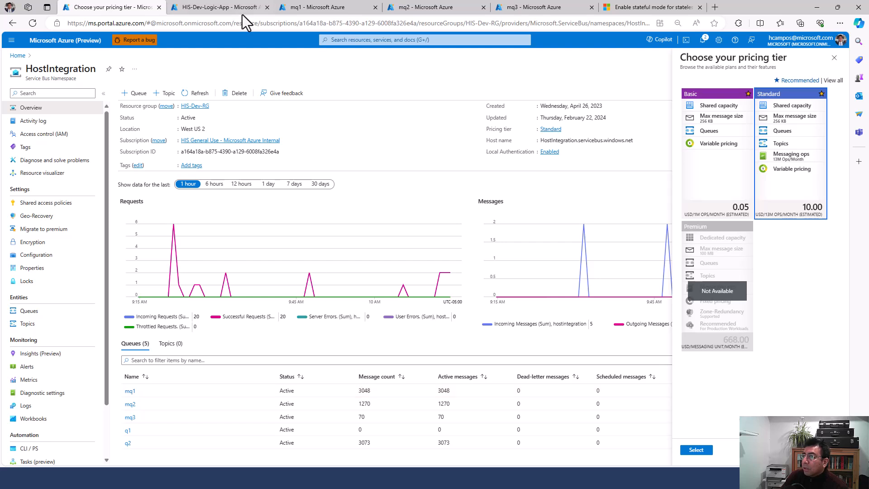
{"action": "left_click", "coordinate": [195, 92]}
{"action": "left_click", "coordinate": [226, 7]}
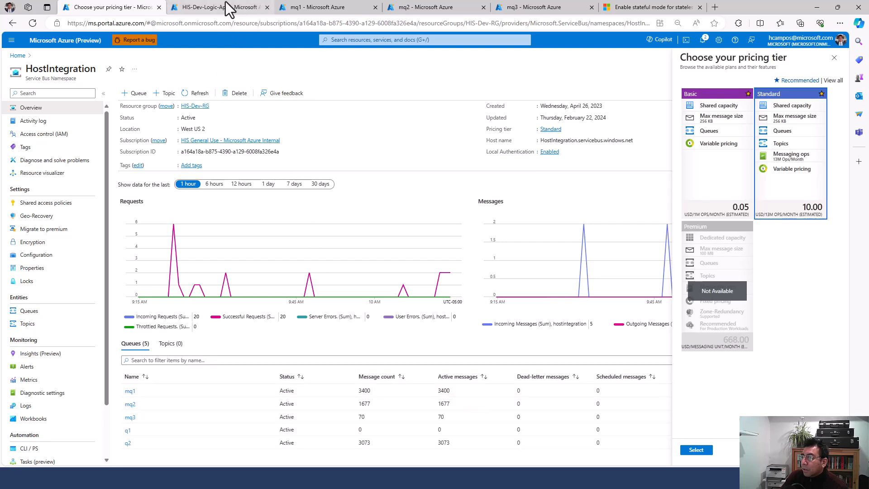
{"action": "left_click", "coordinate": [334, 8]}
{"action": "left_click", "coordinate": [167, 93]}
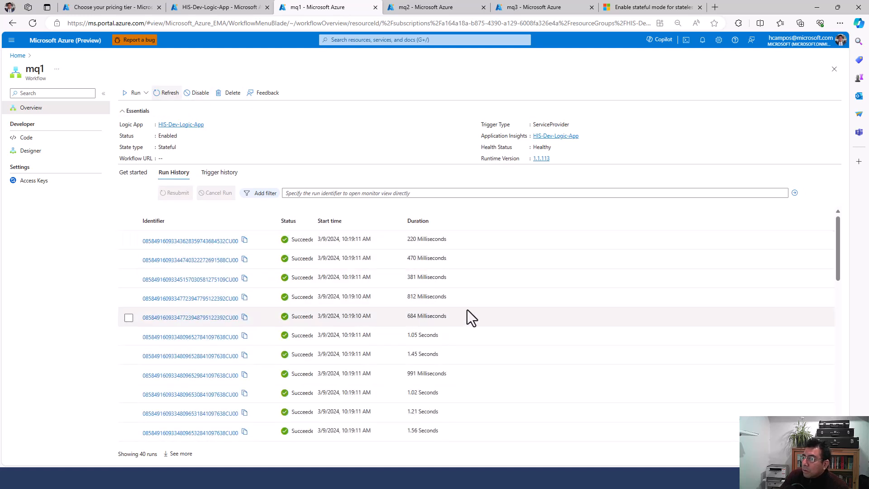
Step: Reload mq1's run history twice, then refresh the Service Bus queue counts twice
{"action": "left_click", "coordinate": [164, 96]}
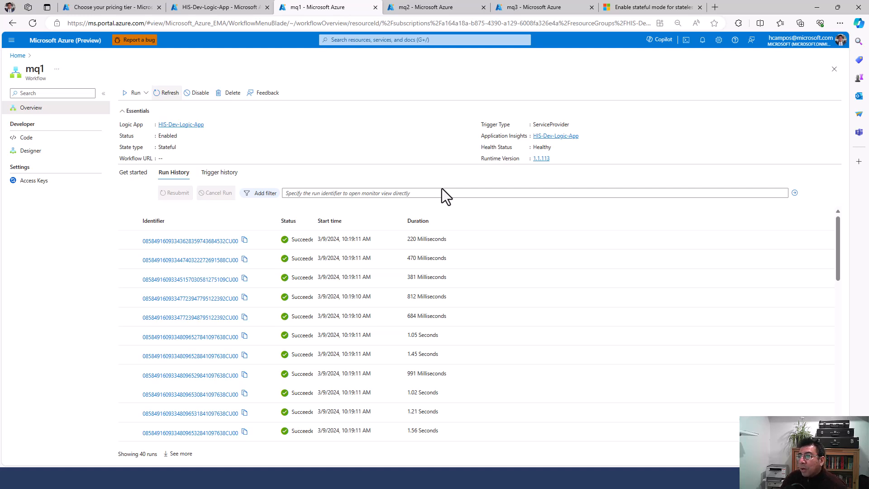
{"action": "left_click", "coordinate": [166, 94]}
{"action": "left_click", "coordinate": [224, 4]}
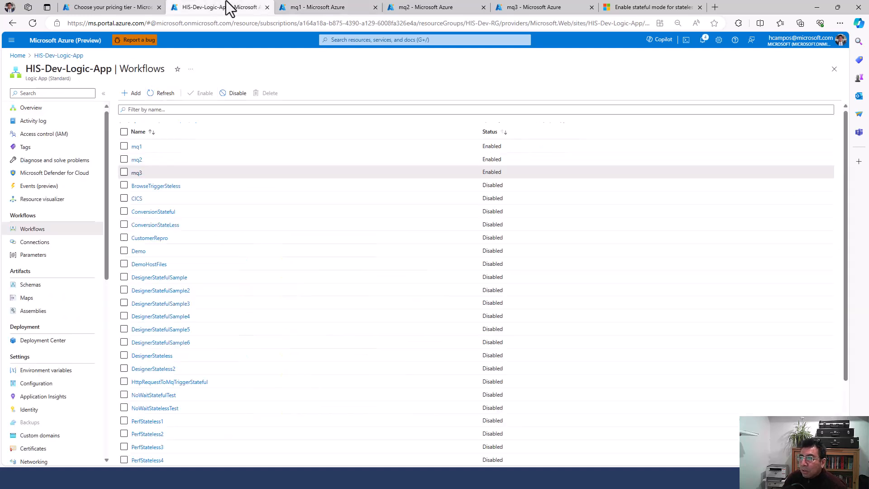
{"action": "left_click", "coordinate": [120, 3]}
{"action": "left_click", "coordinate": [203, 94]}
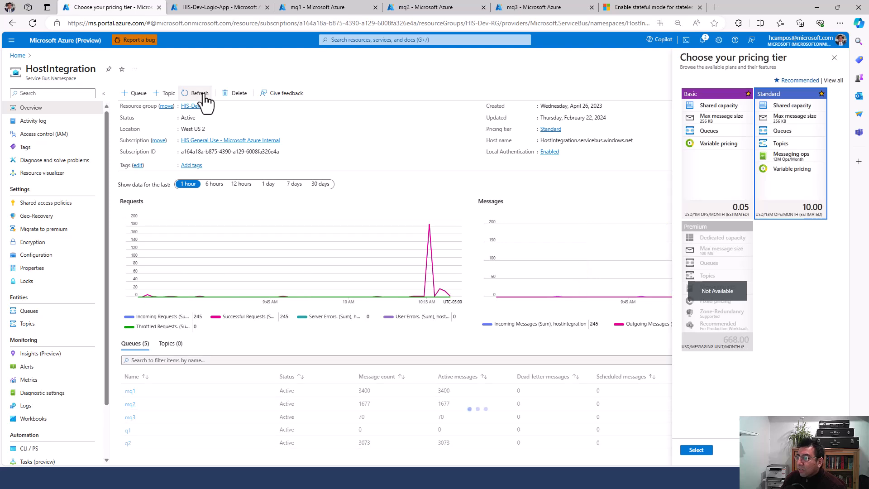
{"action": "left_click", "coordinate": [203, 94]}
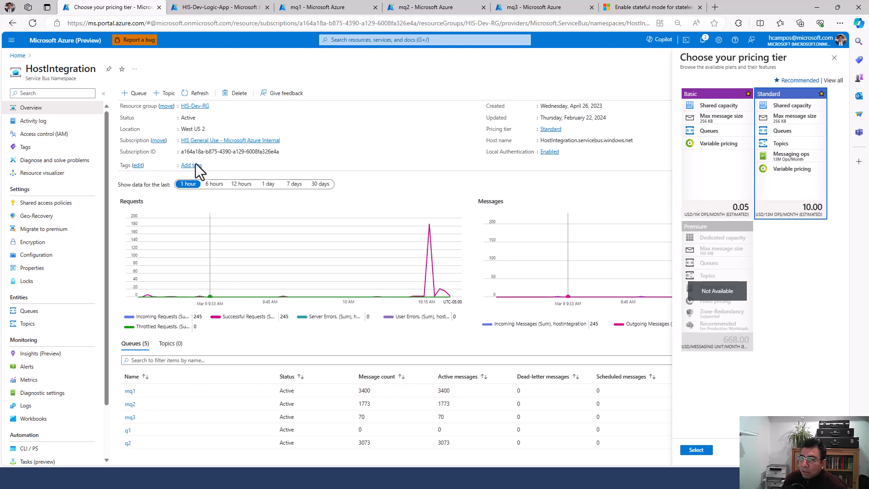
Step: Recheck mq1 and mq2 run histories, then show mq3's run with all four steps succeeded
{"action": "left_click", "coordinate": [201, 7]}
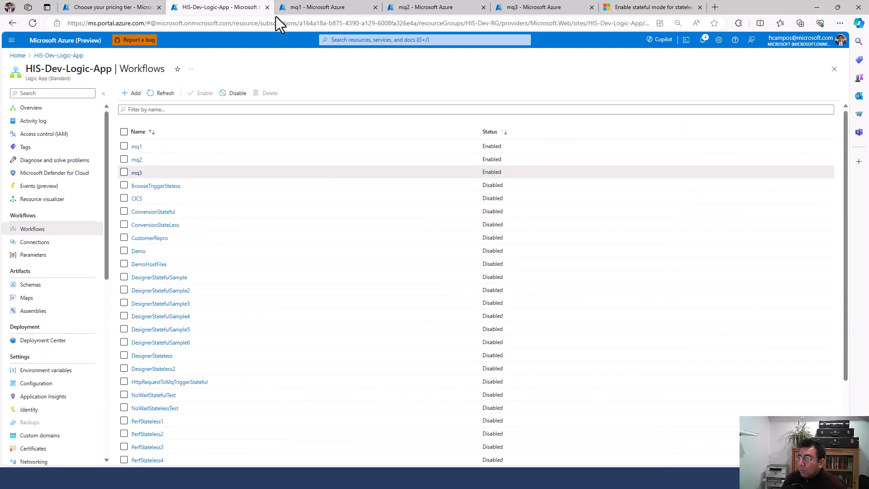
{"action": "left_click", "coordinate": [319, 3]}
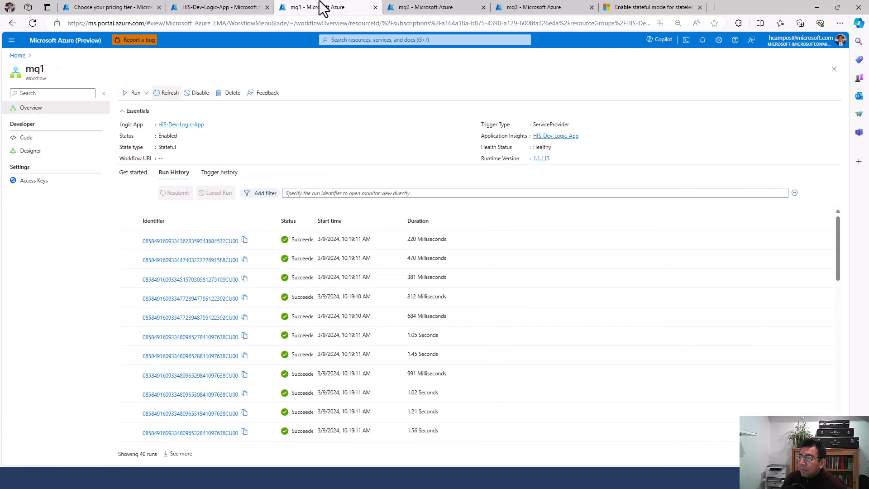
{"action": "left_click", "coordinate": [168, 97]}
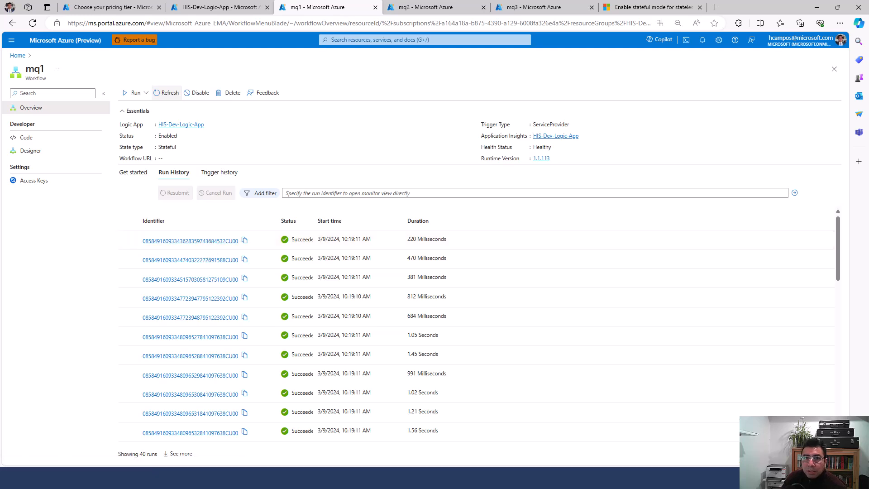
{"action": "left_click", "coordinate": [427, 8]}
{"action": "left_click", "coordinate": [540, 5]}
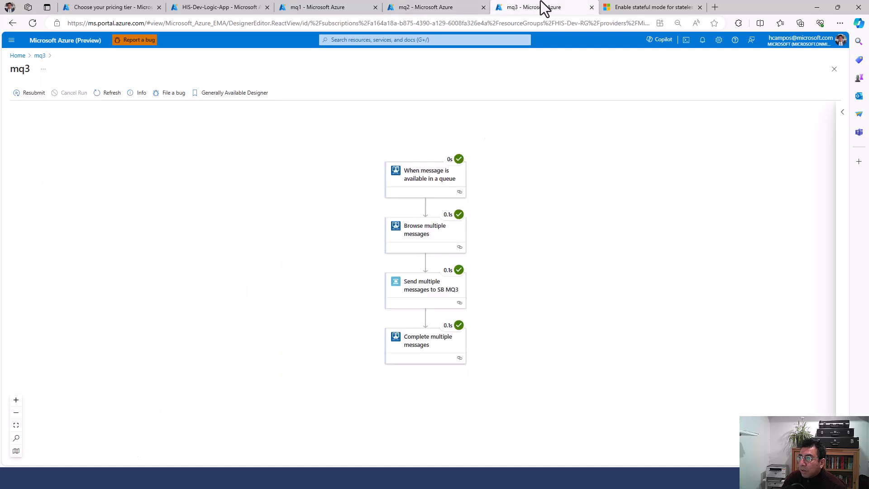
{"action": "left_click", "coordinate": [458, 8]}
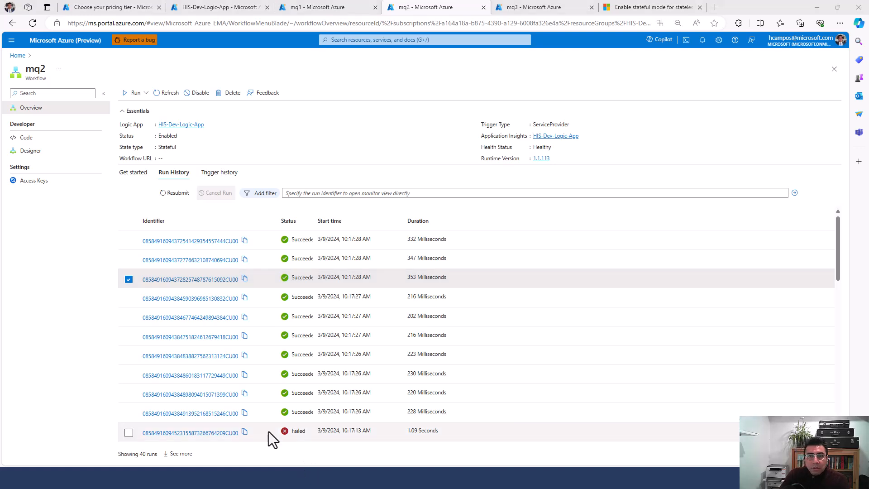
{"action": "key", "text": "ctrl+Tab"}
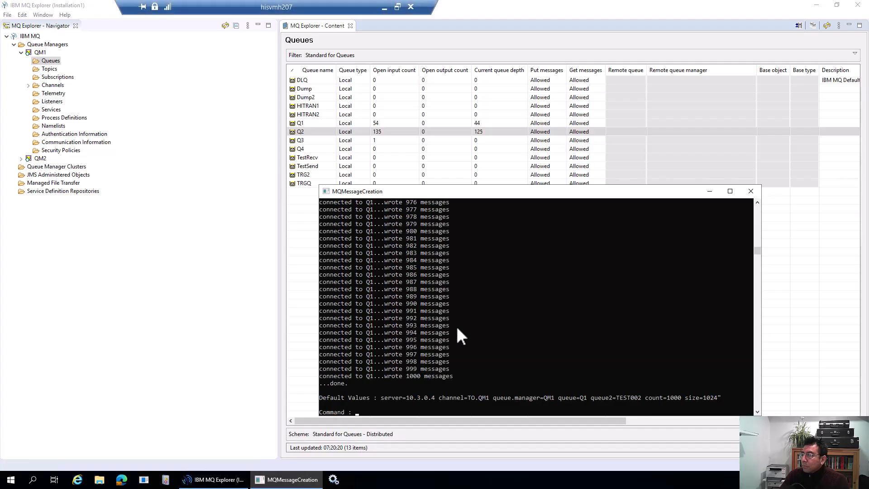
Step: Paste the message command, retarget it from Q1 to Q2, and start the 1000-message batch
{"action": "left_click", "coordinate": [455, 325]}
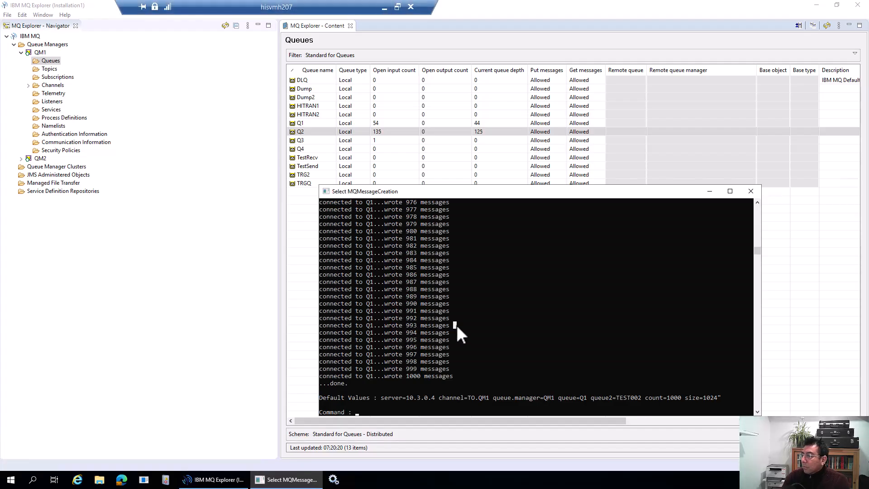
{"action": "right_click", "coordinate": [457, 325]}
{"action": "key", "text": "Left"}
{"action": "key", "text": "Left"}
{"action": "key", "text": "Left"}
{"action": "key", "text": "Left"}
{"action": "key", "text": "Left"}
{"action": "key", "text": "Left"}
{"action": "key", "text": "Left"}
{"action": "key", "text": "Left"}
{"action": "key", "text": "Left"}
{"action": "key", "text": "Left"}
{"action": "key", "text": "Left"}
{"action": "key", "text": "Left"}
{"action": "key", "text": "Left"}
{"action": "key", "text": "Left"}
{"action": "key", "text": "Left"}
{"action": "key", "text": "Left"}
{"action": "key", "text": "Left"}
{"action": "key", "text": "Left"}
{"action": "key", "text": "Left"}
{"action": "key", "text": "Left"}
{"action": "key", "text": "BackSpace"}
{"action": "type", "text": "2"}
{"action": "key", "text": "Return"}
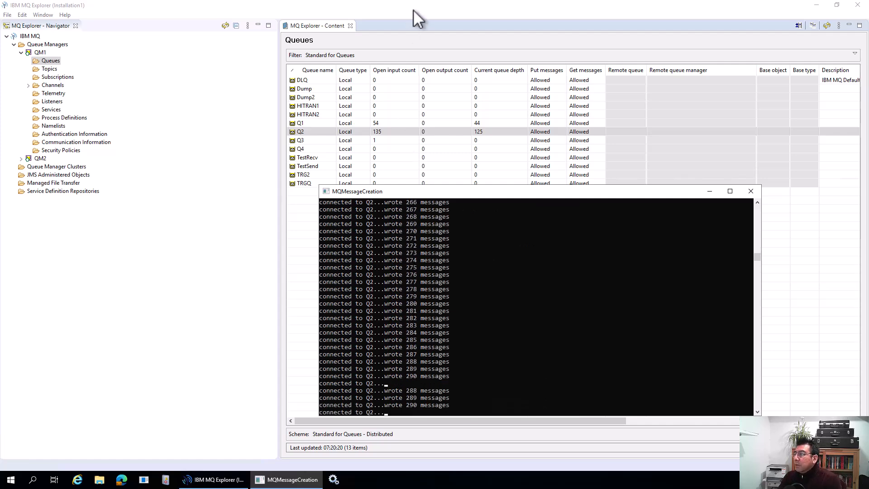
{"action": "mouse_move", "coordinate": [492, 5]}
{"action": "left_click", "coordinate": [383, 4]}
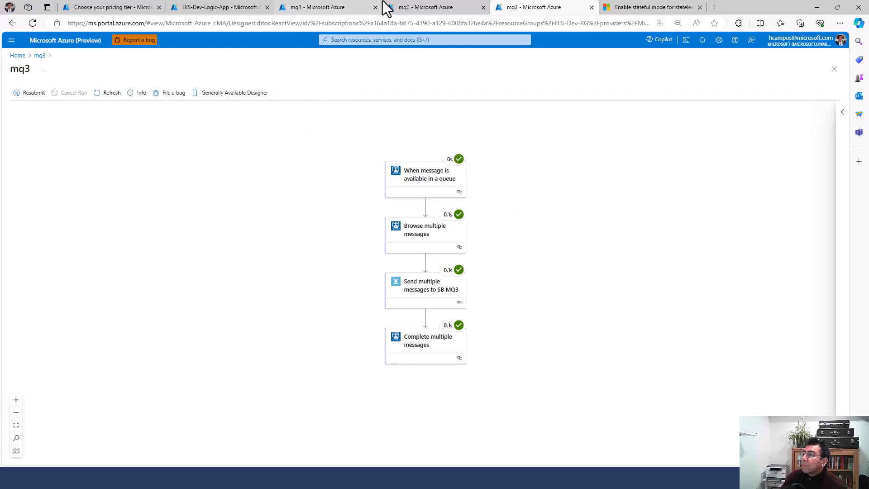
{"action": "left_click", "coordinate": [401, 7]}
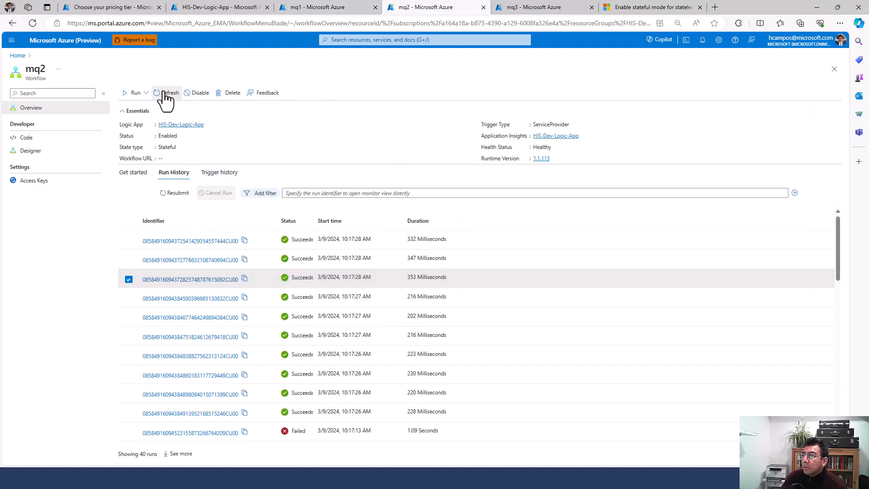
{"action": "left_click", "coordinate": [220, 7]}
{"action": "left_click", "coordinate": [141, 8]}
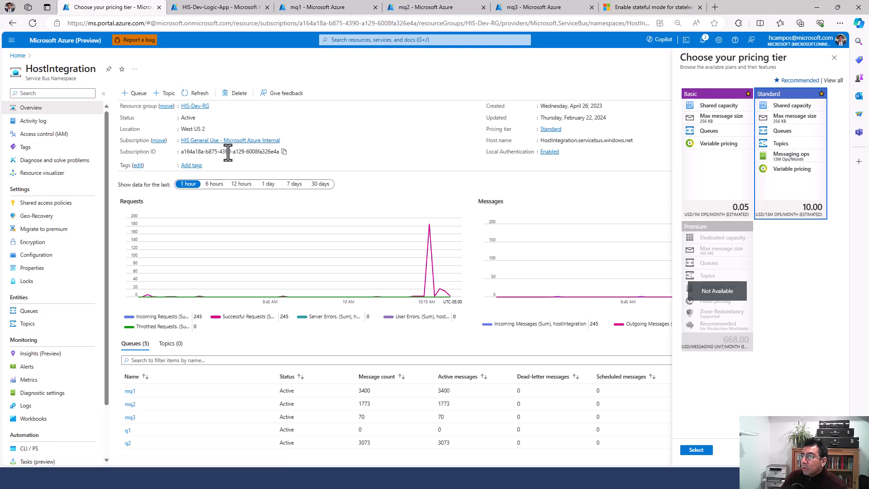
{"action": "left_click", "coordinate": [199, 94]}
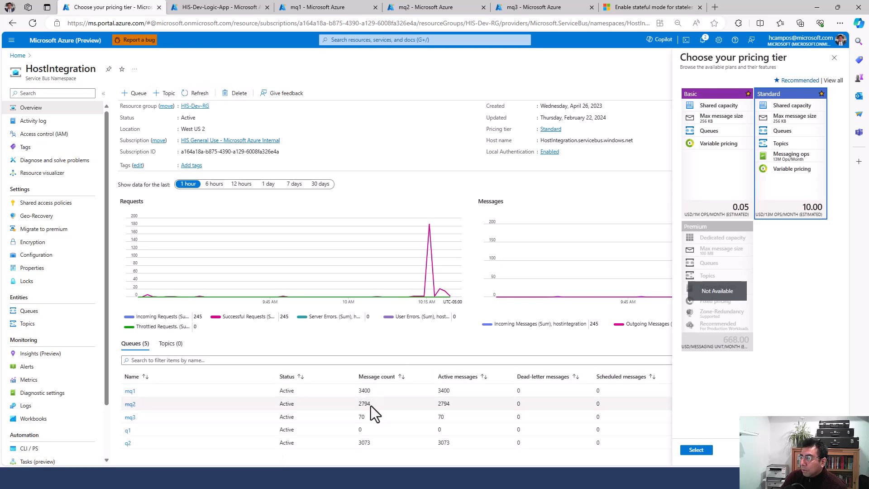
{"action": "left_click", "coordinate": [200, 94]}
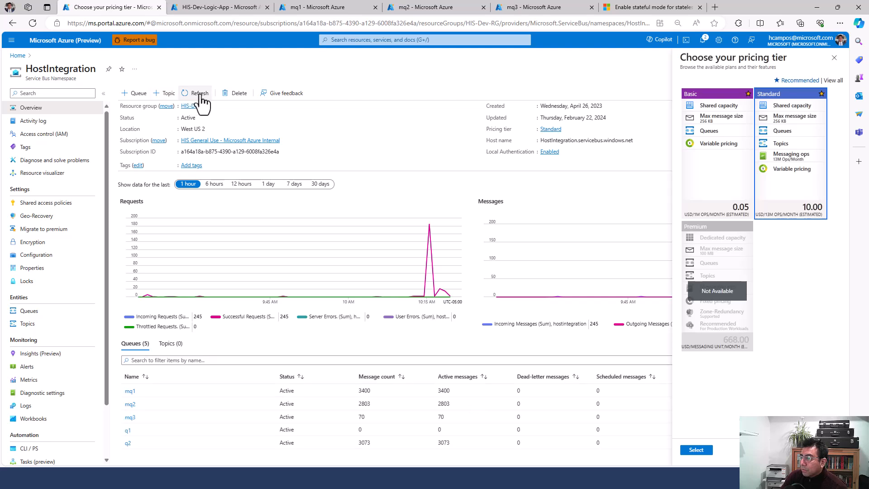
{"action": "left_click", "coordinate": [200, 95]}
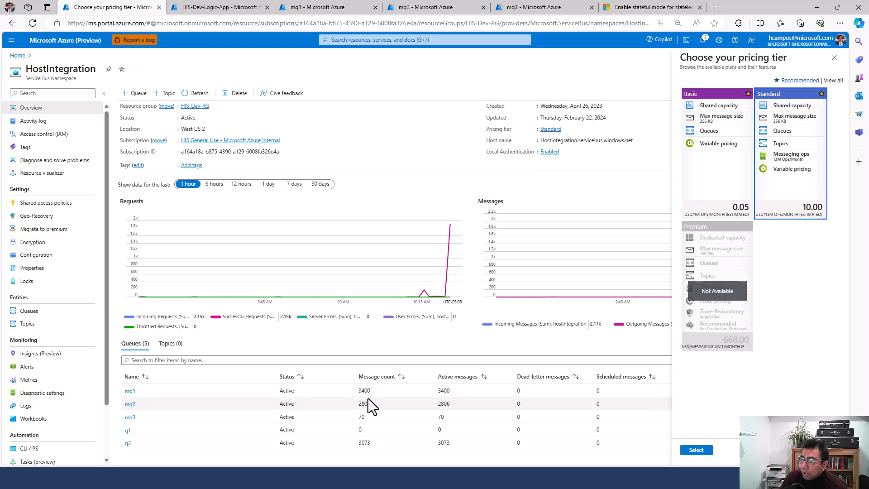
{"action": "left_click", "coordinate": [412, 7]}
{"action": "left_click", "coordinate": [26, 151]}
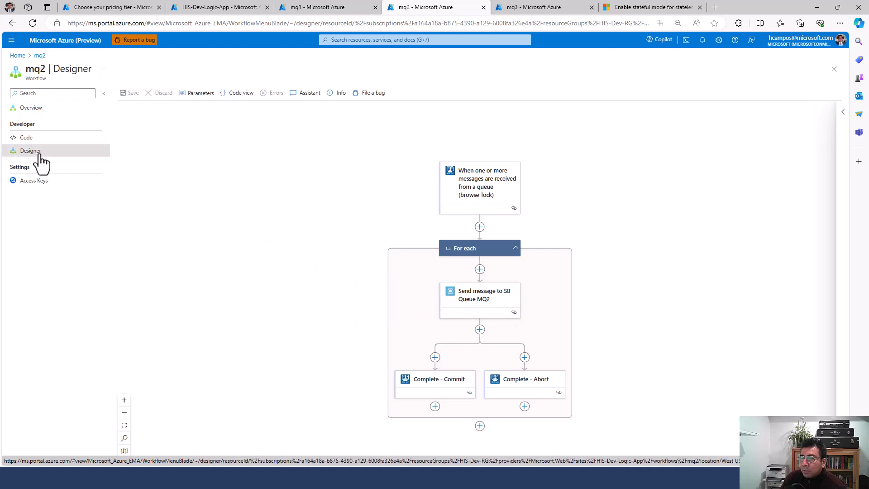
{"action": "left_click", "coordinate": [37, 120]}
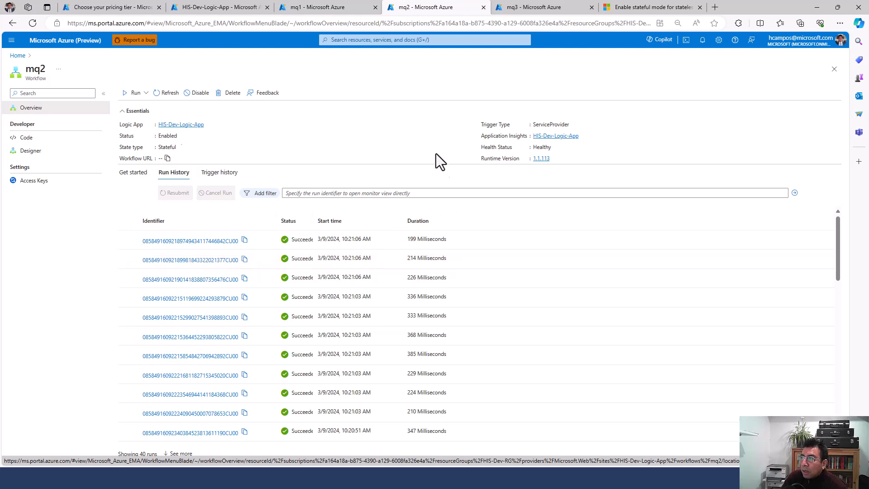
{"action": "left_click", "coordinate": [518, 9]}
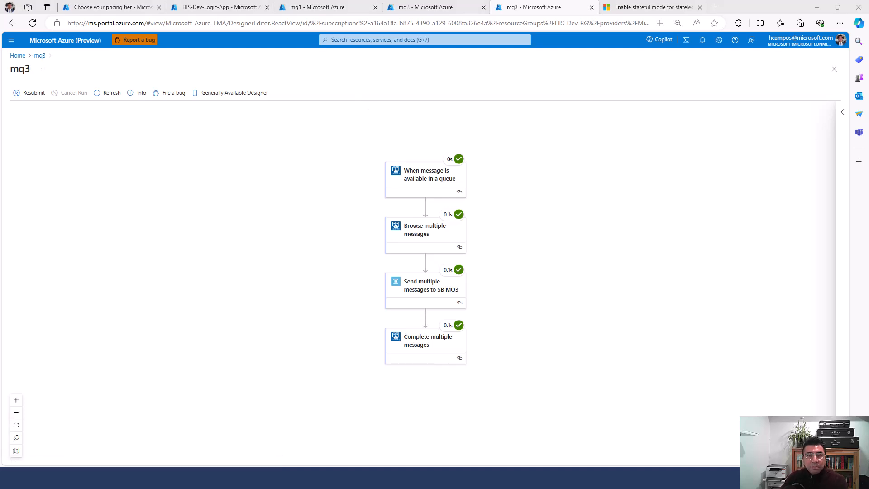
Step: Recall the 1000-message command and run it against queue Q3 instead of Q2
{"action": "key", "text": "alt+Tab"}
{"action": "key", "text": "Up"}
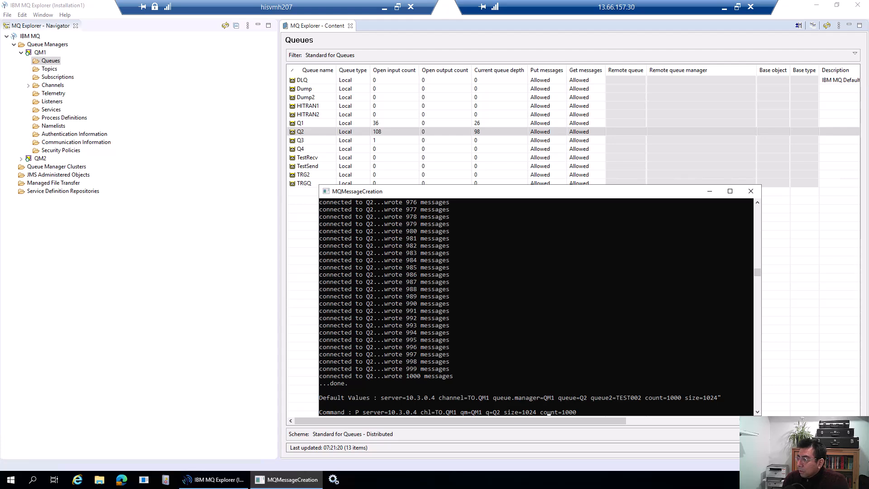
{"action": "key", "text": "Left"}
{"action": "key", "text": "Left"}
{"action": "key", "text": "Left"}
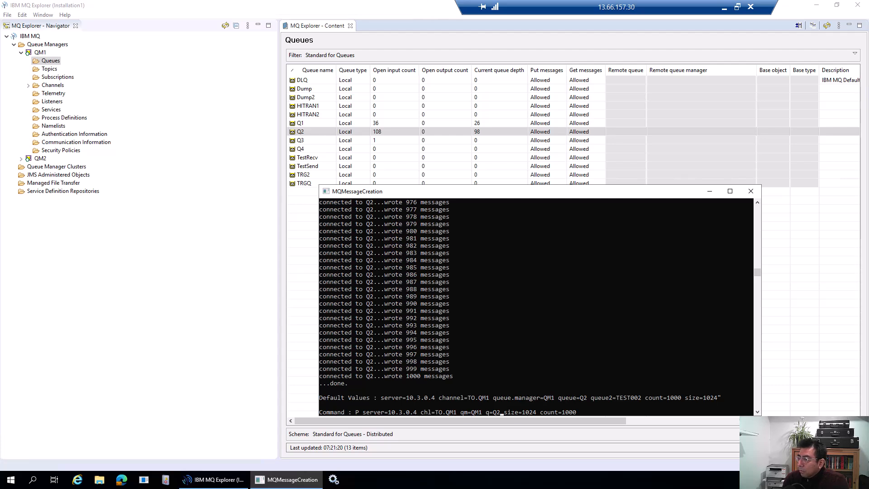
{"action": "key", "text": "BackSpace"}
{"action": "type", "text": "3"}
{"action": "key", "text": "Return"}
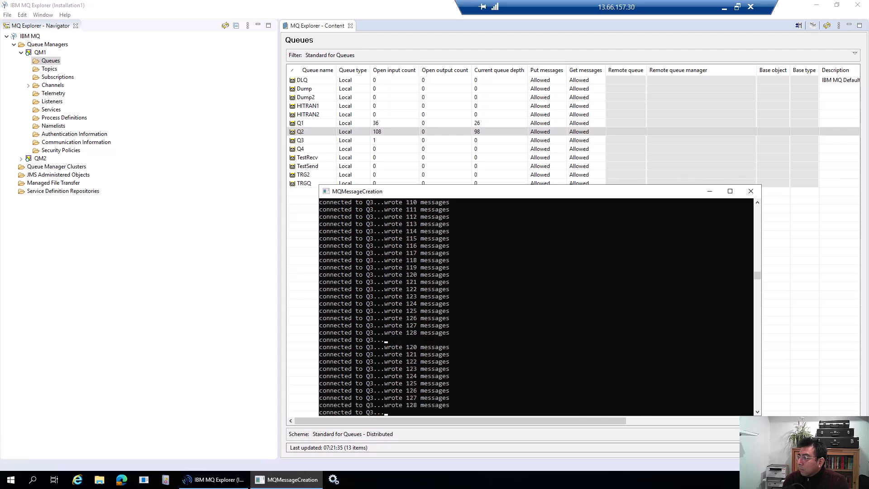
Step: Refresh MQ Explorer's queue list to show Q3 at depth 700, then return to the browser
{"action": "left_click", "coordinate": [440, 140]}
{"action": "left_click", "coordinate": [828, 27]}
{"action": "mouse_move", "coordinate": [509, 1]}
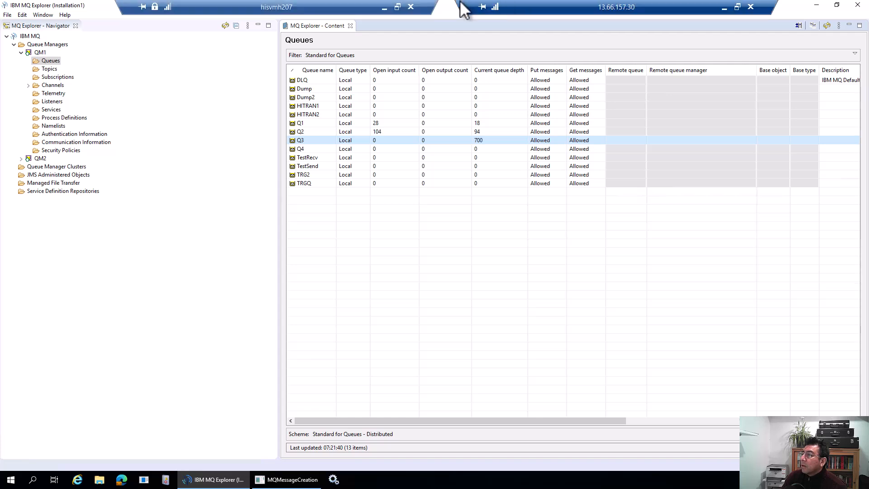
{"action": "left_click", "coordinate": [384, 3]}
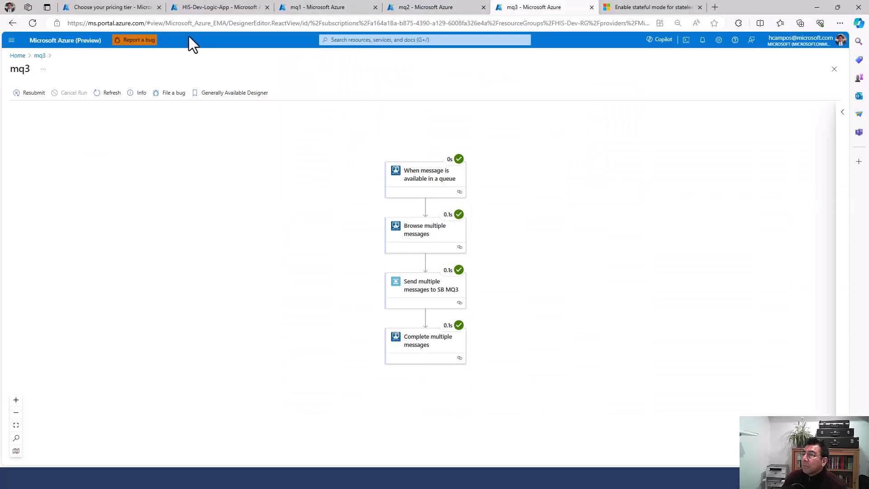
Step: Open mq3's overview and designer, then refresh Service Bus counts showing mq3 at 1070
{"action": "left_click", "coordinate": [40, 56]}
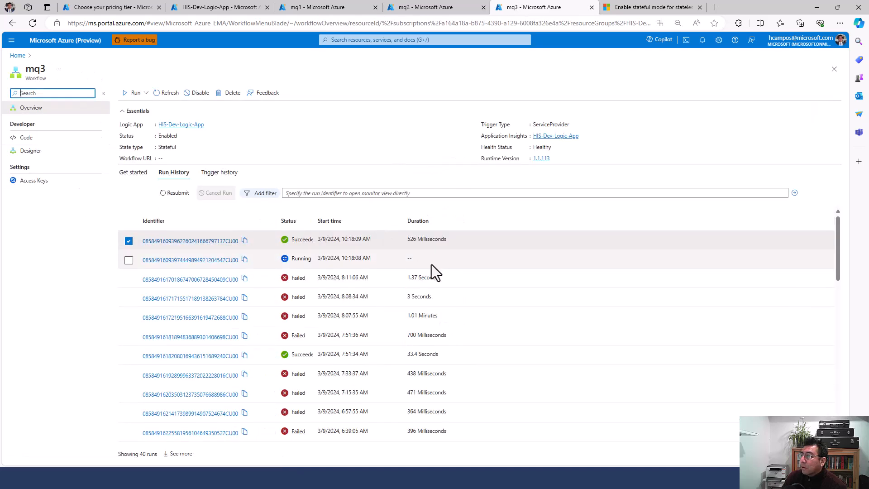
{"action": "left_click", "coordinate": [30, 150]}
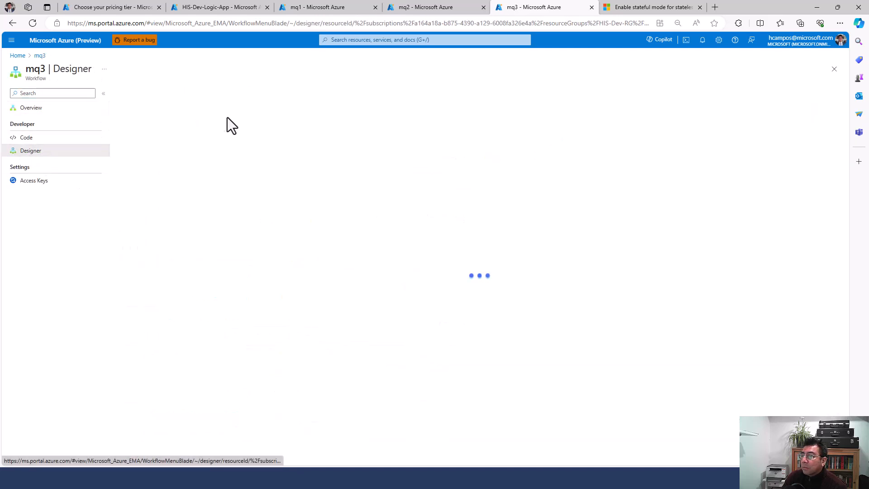
{"action": "left_click", "coordinate": [146, 6]}
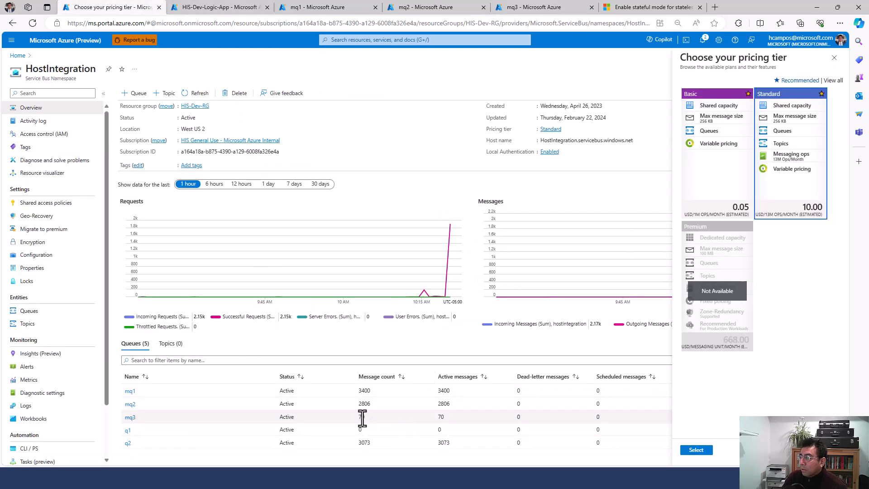
{"action": "left_click", "coordinate": [202, 94]}
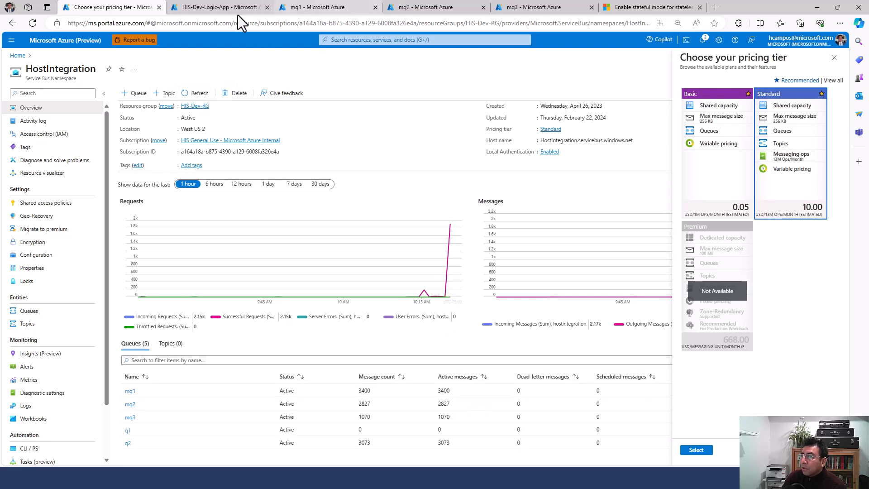
Step: Check mq2 and mq1, reload mq3's 40-run history, then switch to the Demo slide
{"action": "left_click", "coordinate": [516, 2]}
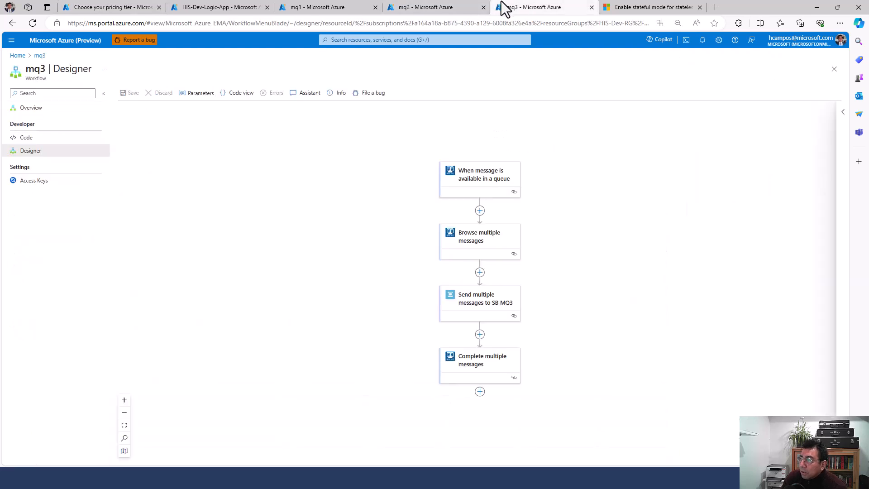
{"action": "left_click", "coordinate": [471, 6]}
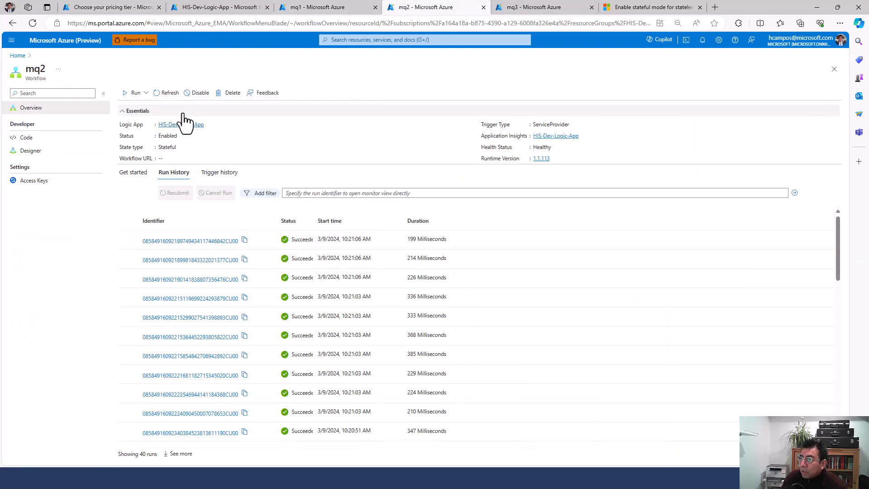
{"action": "left_click", "coordinate": [326, 6]}
{"action": "left_click", "coordinate": [497, 6]}
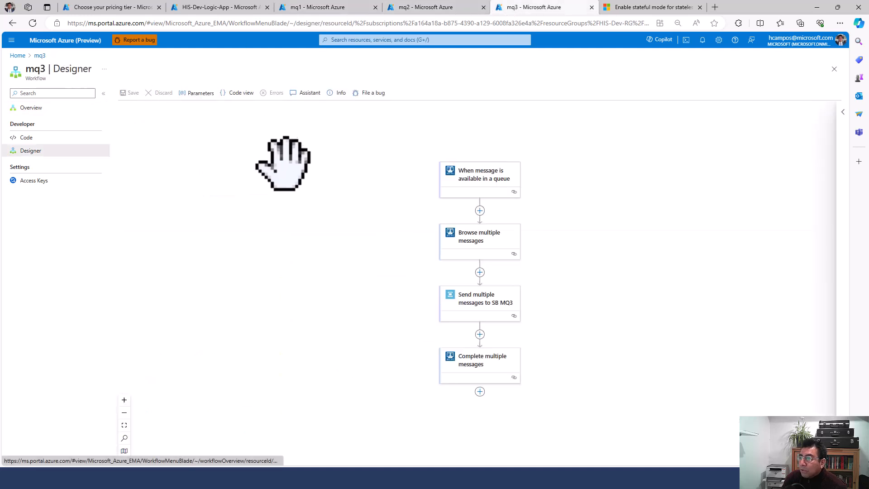
{"action": "left_click", "coordinate": [31, 108]}
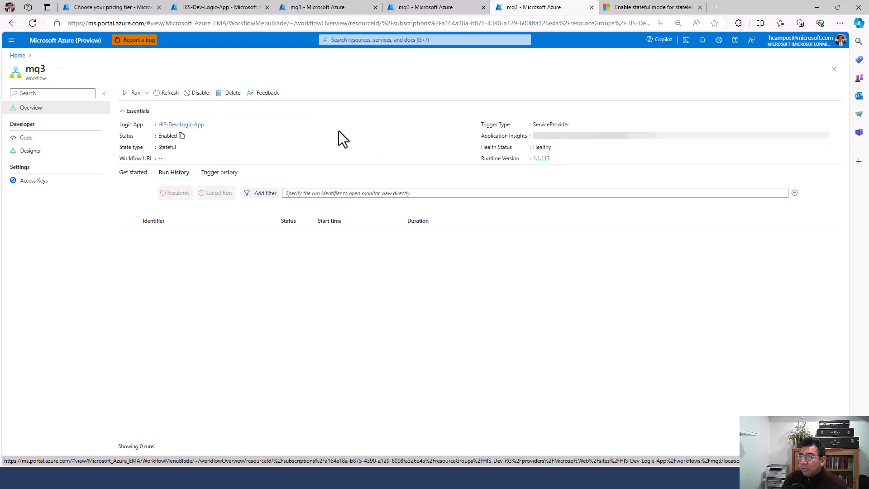
{"action": "left_click", "coordinate": [175, 98]}
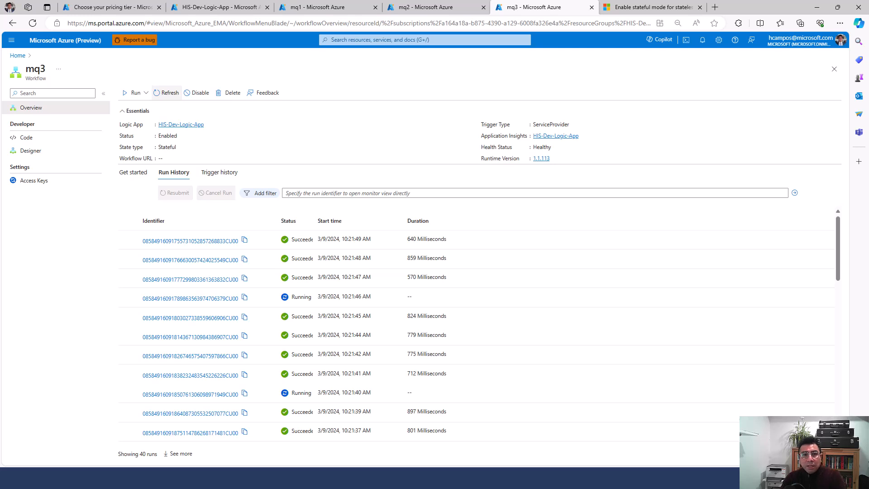
{"action": "left_click", "coordinate": [280, 483]}
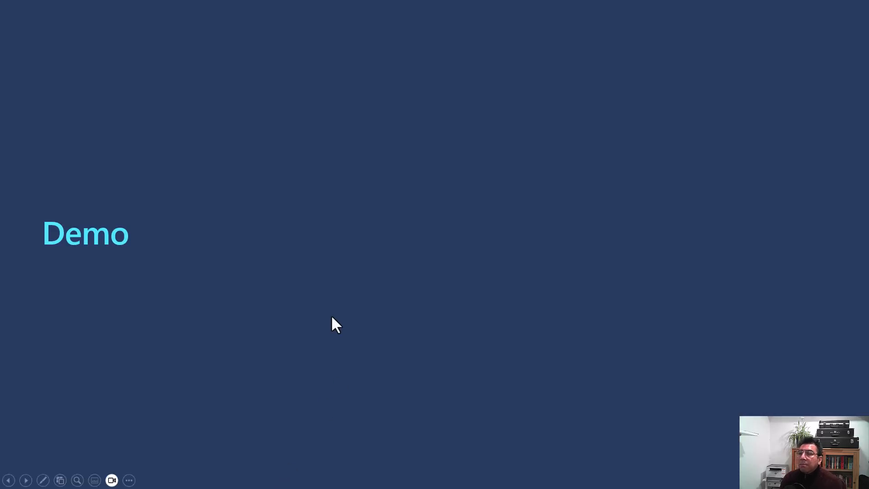